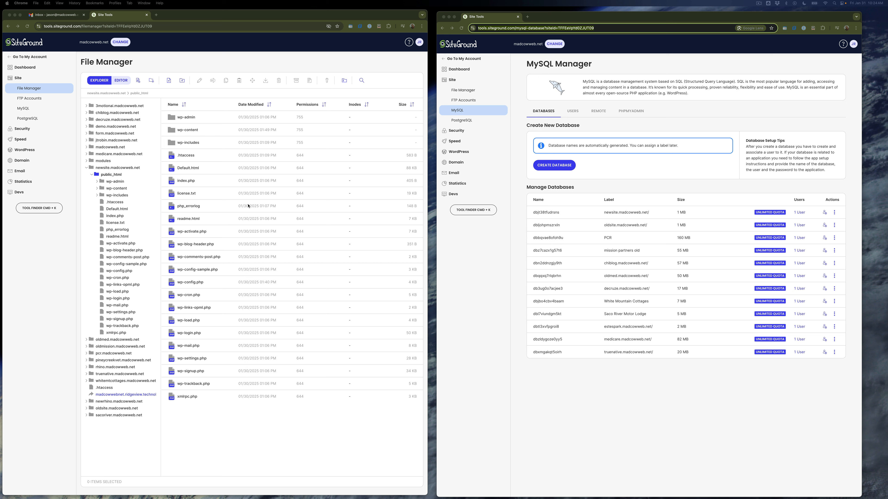
Select the newsite.madcowweb.net folder, open newsite.madcowweb.net in a new browser tab and look over its home page.
left_click(119, 169)
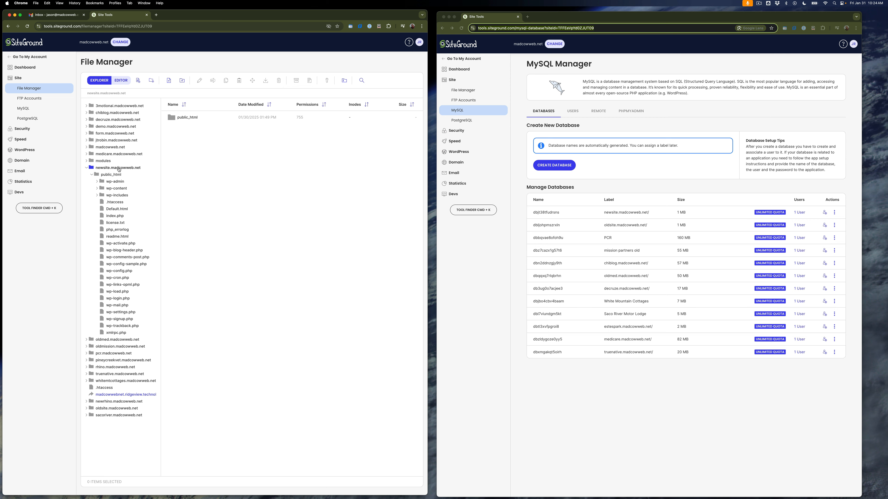
left_click(528, 17)
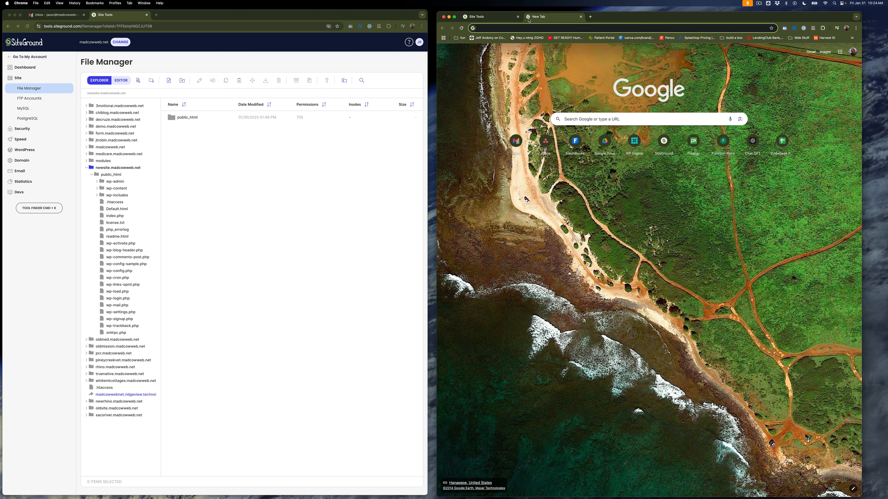
type("new")
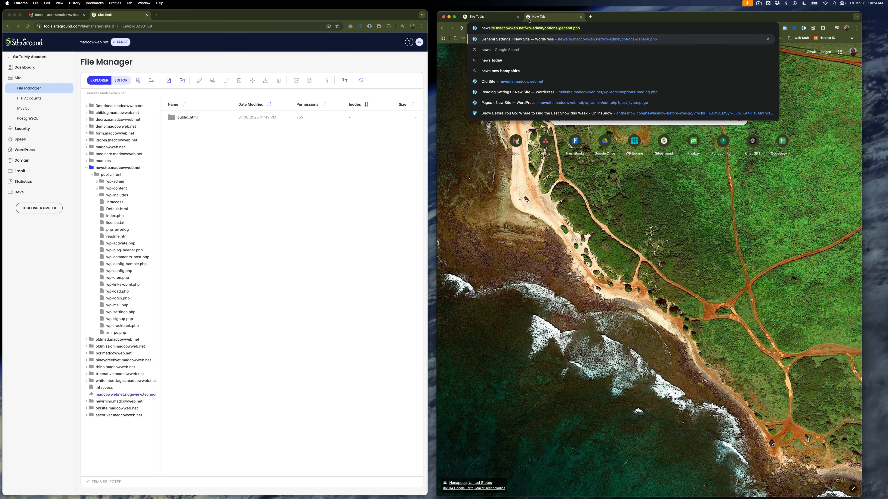
type("s")
key("Down")
key("Down")
key("Down")
key("Return")
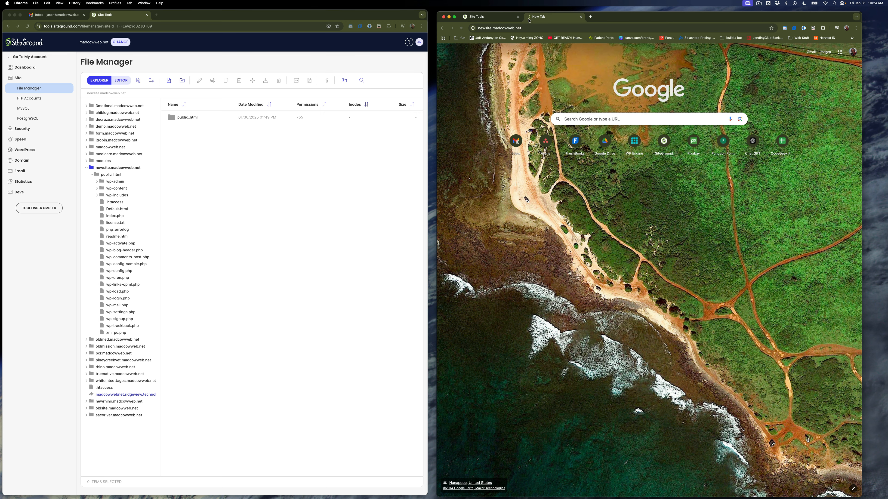
scroll(537, 43, "down", 10)
scroll(537, 43, "up", 10)
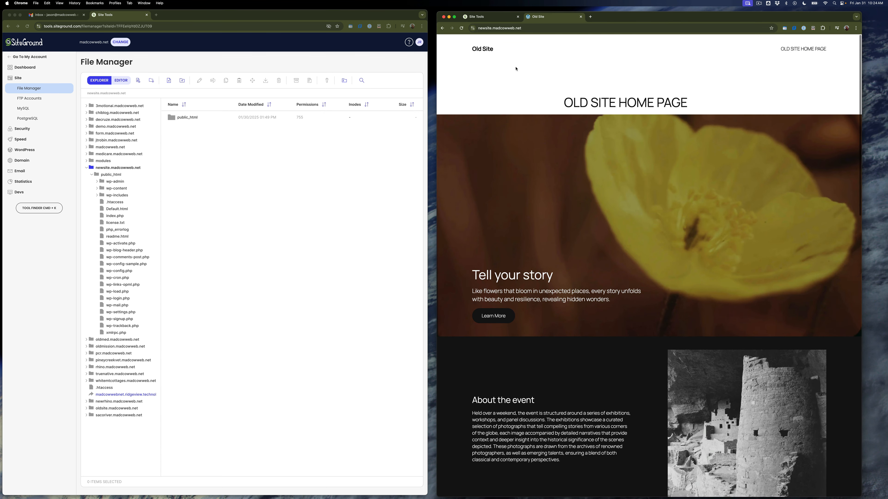
Open phpMyAdmin from the MySQL Manager and widen its browser window.
left_click(489, 17)
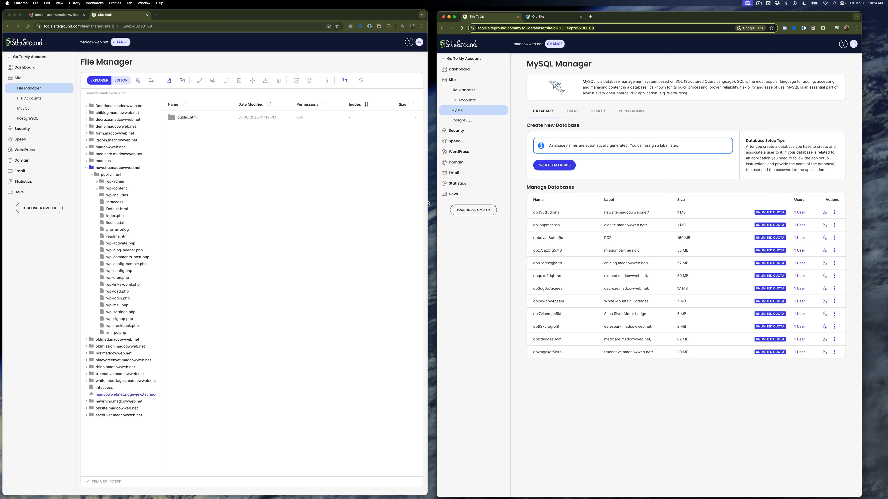
left_click(631, 111)
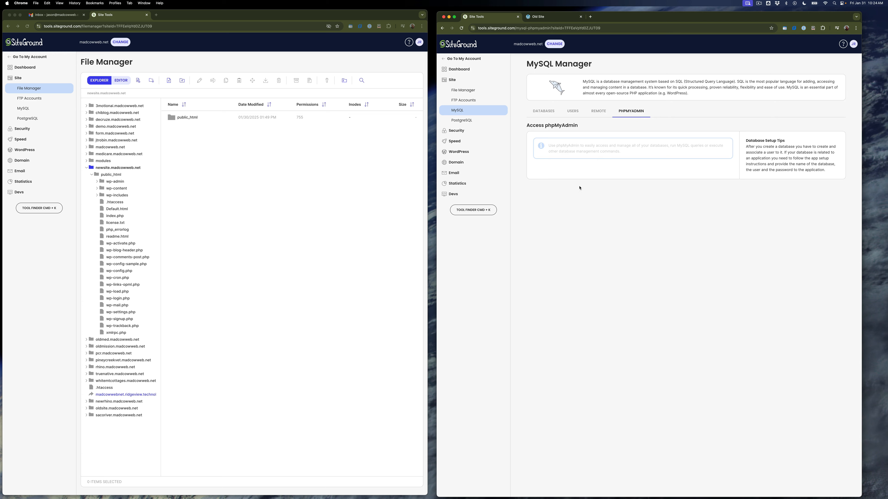
left_click(562, 174)
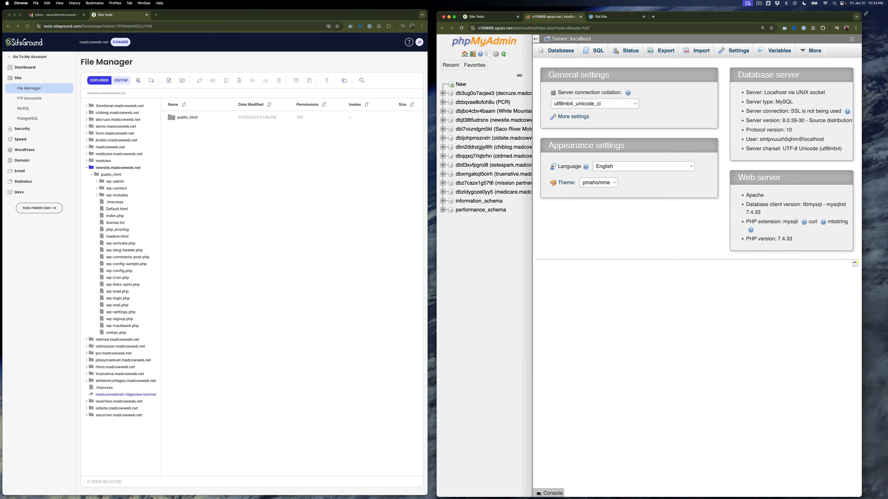
left_click_drag(862, 12, 885, 11)
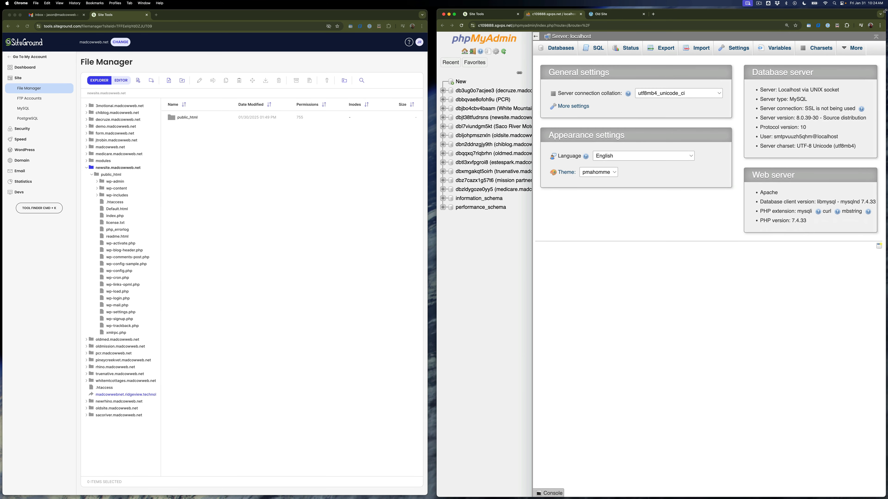
Enlarge the File Manager page's text and widen phpMyAdmin's database list so the database labels are easier to read.
left_click(337, 192)
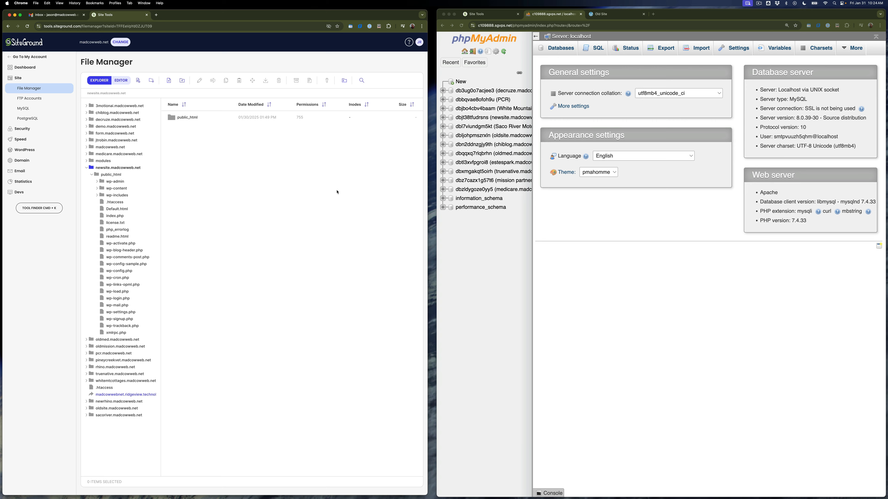
key("super+equal")
key("super+equal")
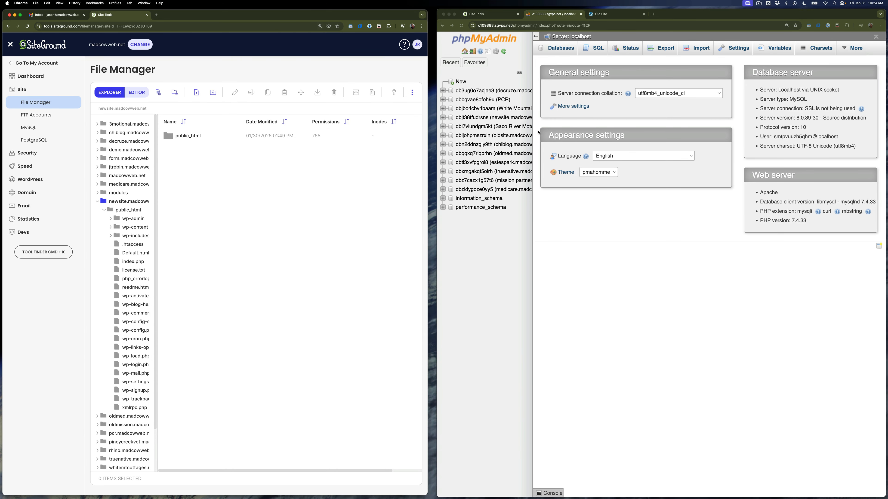
left_click_drag(531, 125, 566, 122)
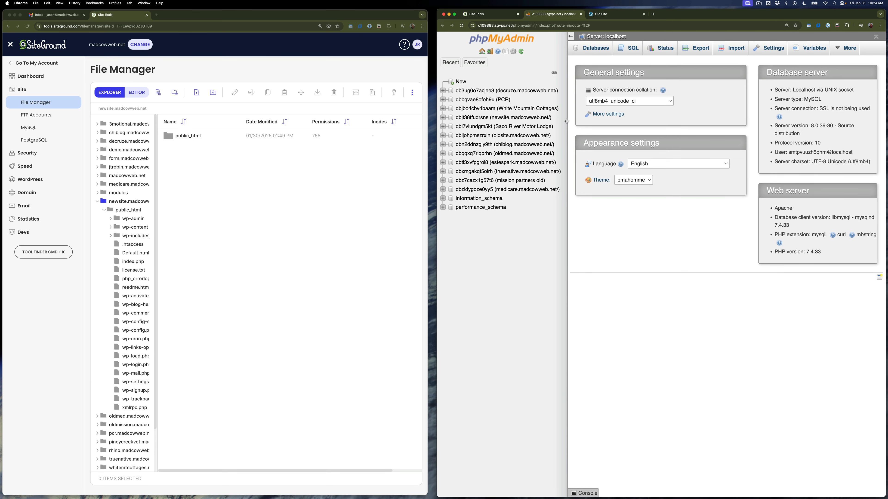
left_click_drag(566, 121, 551, 121)
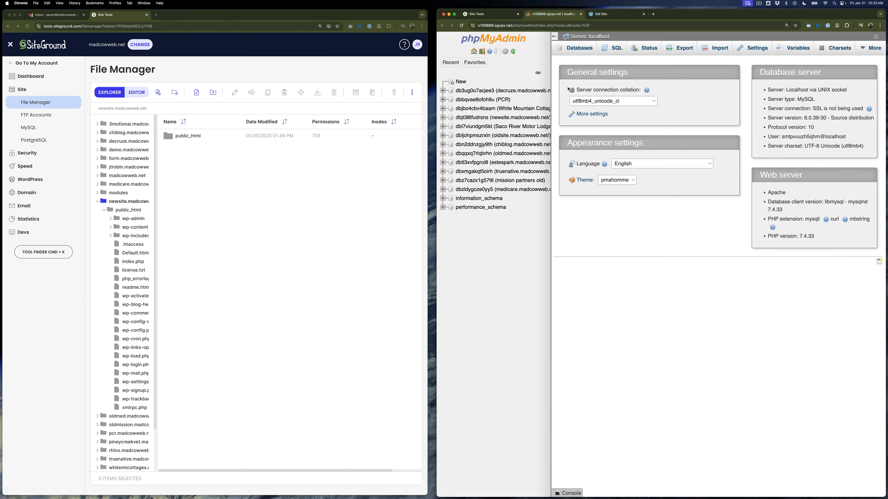
Widen the File Manager's folder tree and open wp-config.php from newsite's public_html folder in the editor.
left_click(500, 14)
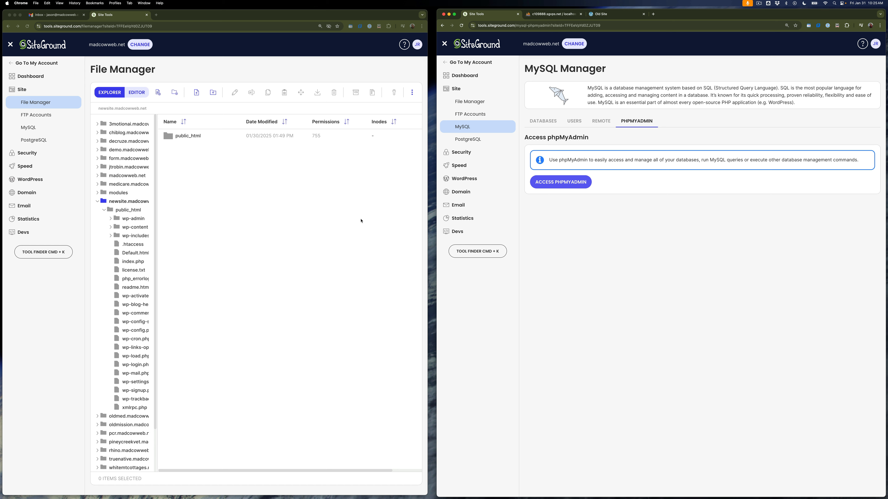
left_click_drag(156, 240, 198, 240)
left_click(145, 331)
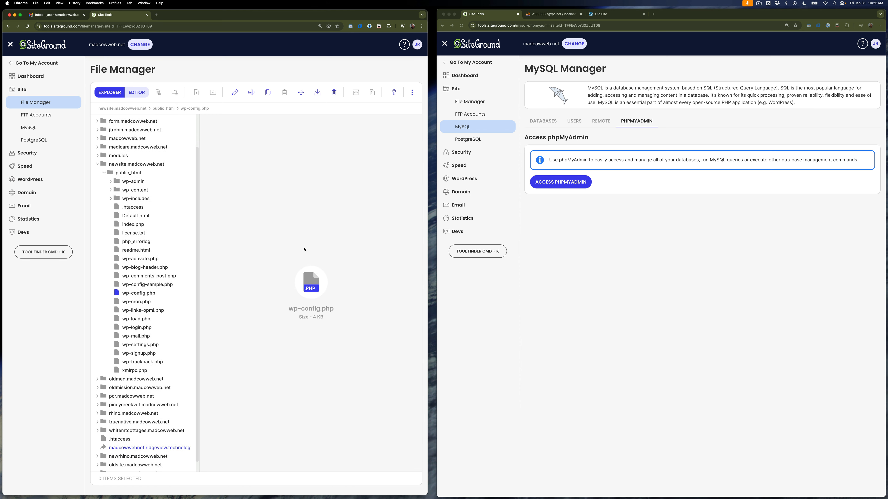
left_click(234, 93)
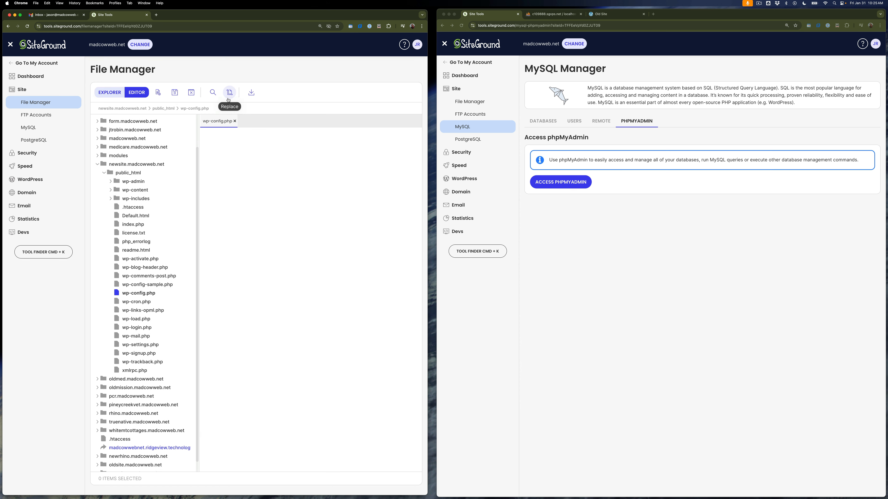
left_click_drag(201, 174, 205, 175)
Enlarge the File Manager window, close wp-config.php and list the full contents of newsite's public_html folder.
left_click(139, 173)
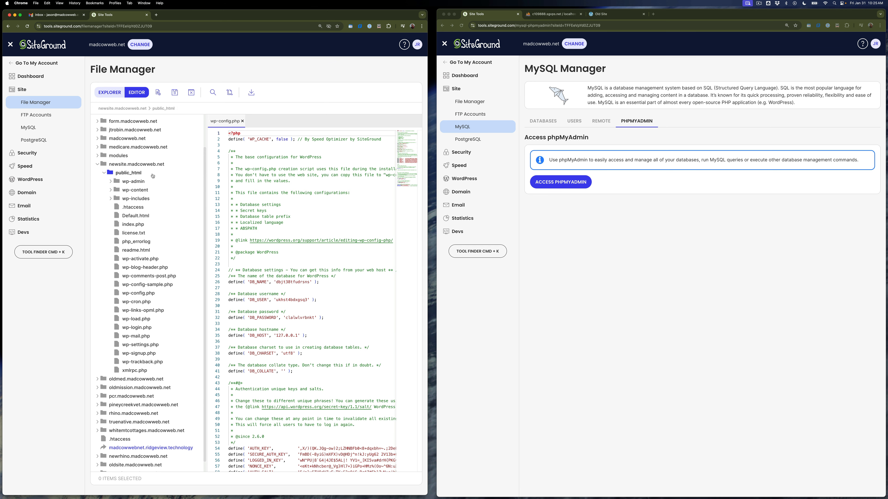
left_click_drag(427, 494, 621, 479)
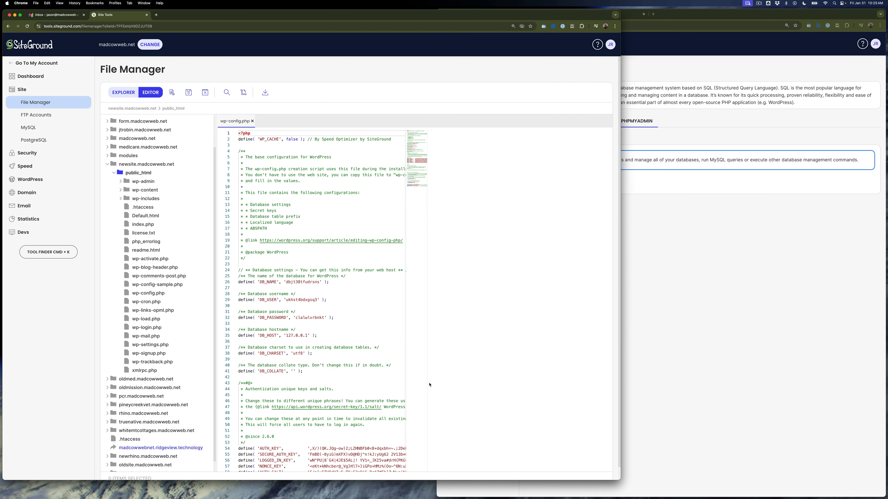
left_click(252, 121)
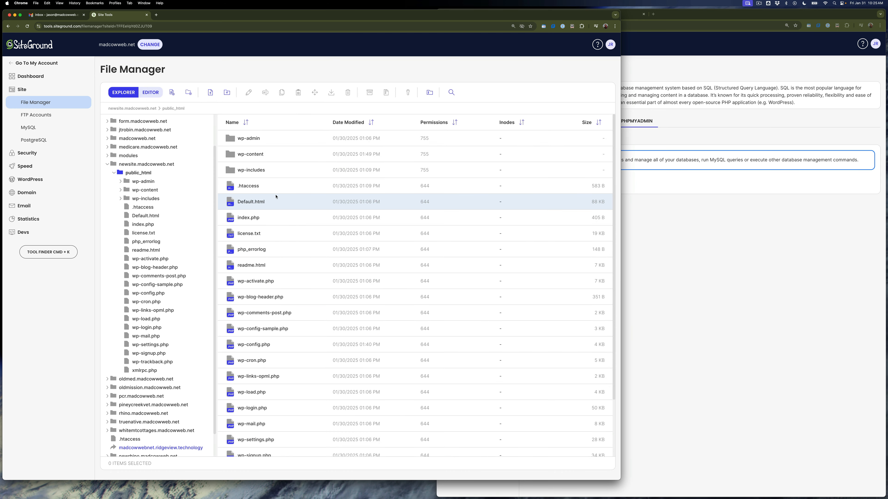
key("super+minus")
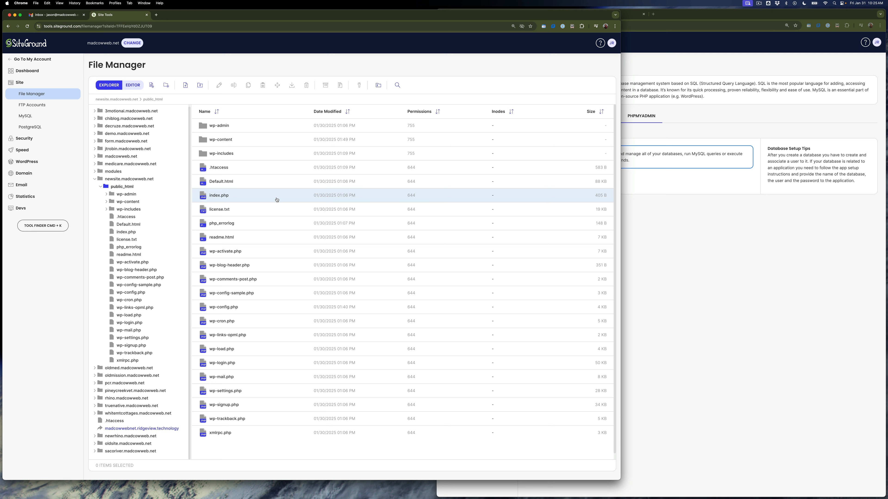
Delete the php_errorlog file from newsite's public_html folder.
left_click(252, 224)
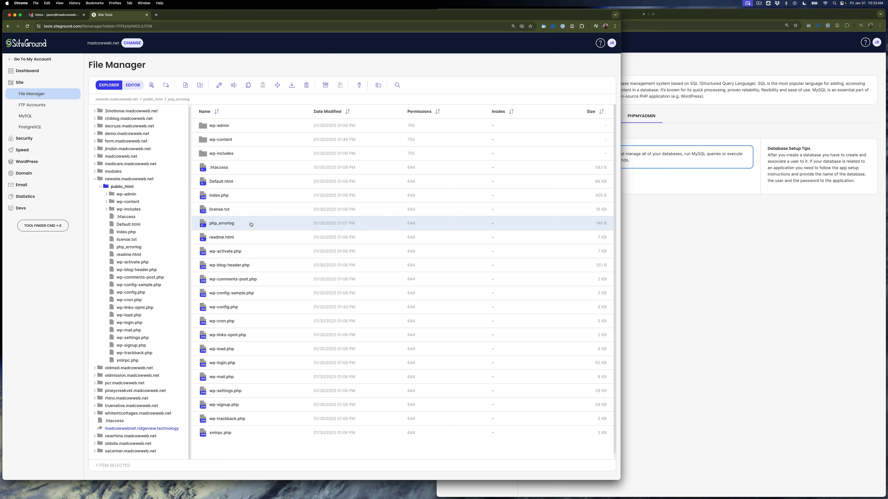
left_click(306, 85)
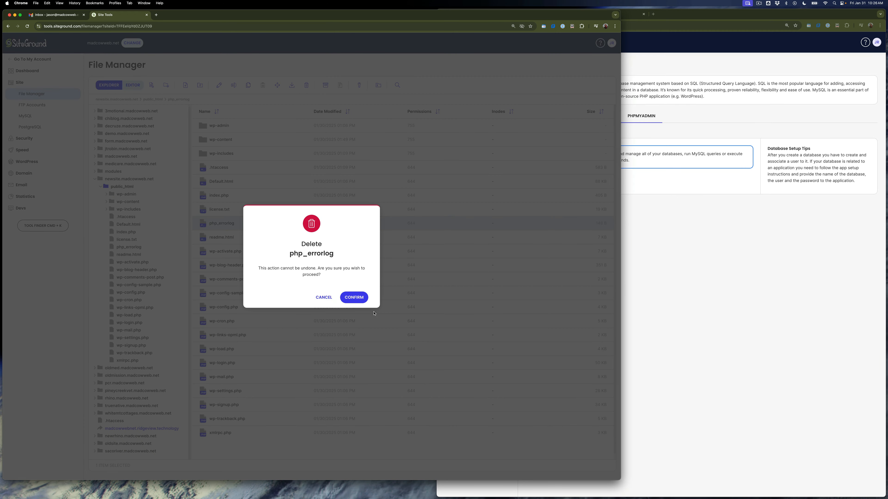
left_click(354, 297)
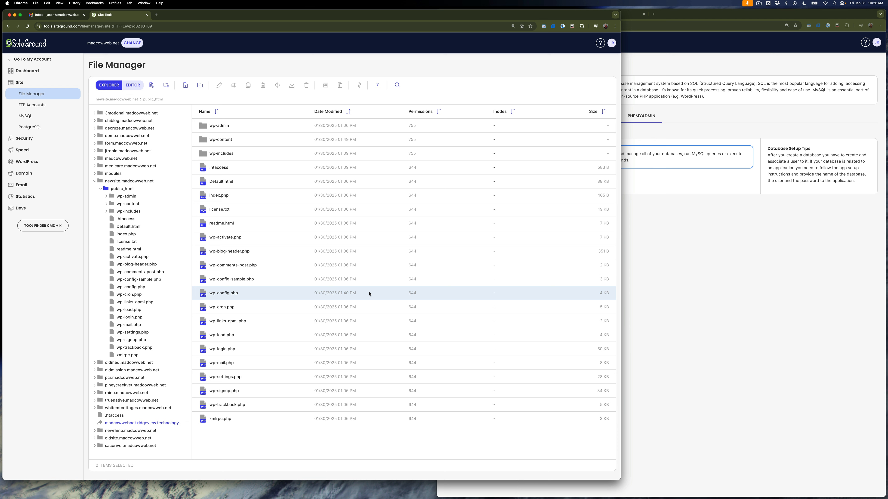
Open wp-config-sample.php from newsite's public_html folder in the editor and select all of its code.
left_click(280, 282)
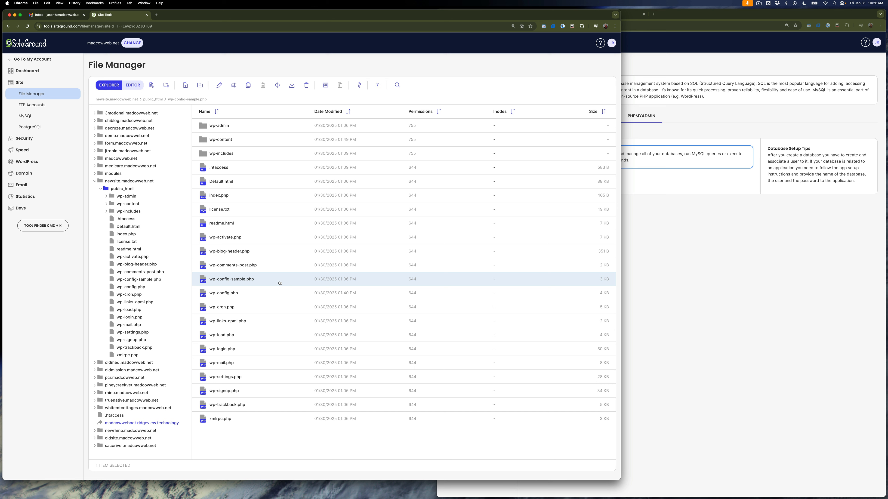
left_click(250, 295)
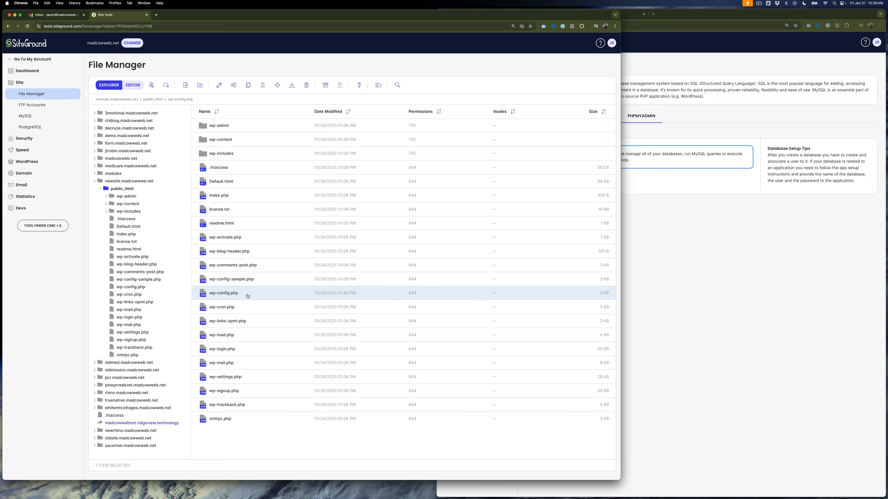
left_click(268, 278)
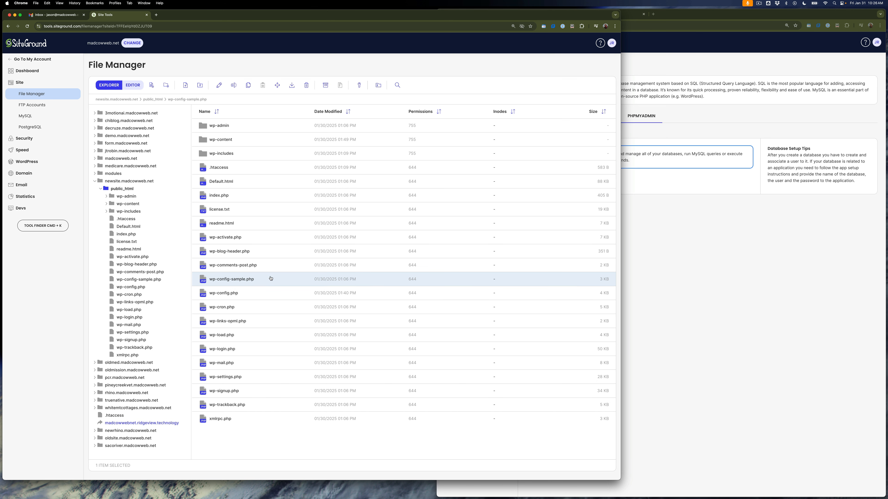
left_click(220, 85)
scroll(267, 170, "down", 5)
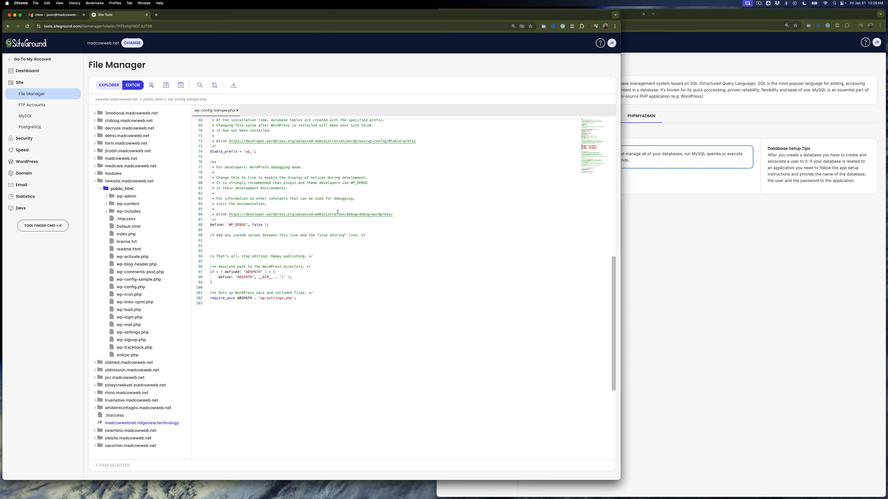
left_click(410, 278)
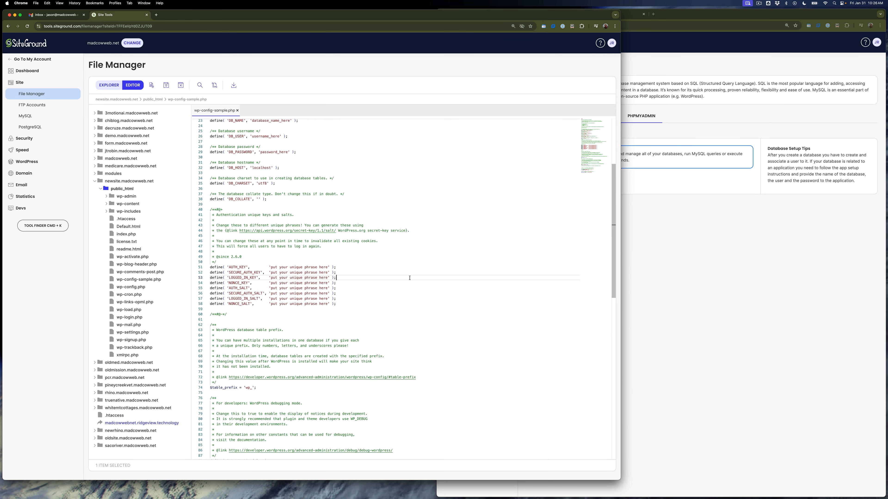
key("super+a")
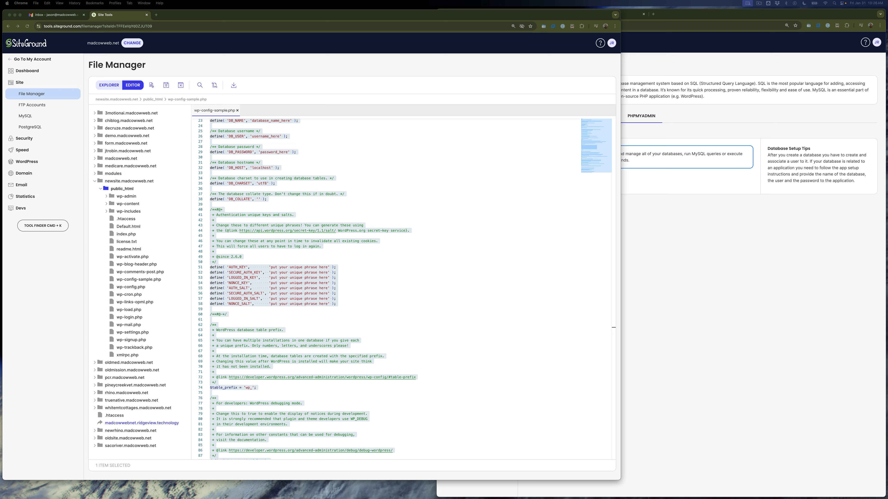
Switch to Visual Studio Code, enlarge its window and bring the sample configuration's database settings into view.
left_click_drag(314, 496, 270, 20)
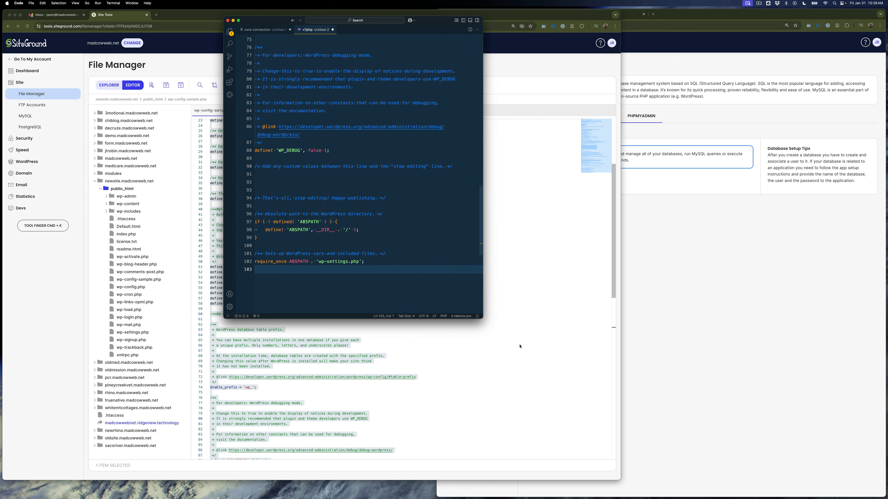
left_click_drag(483, 318, 696, 487)
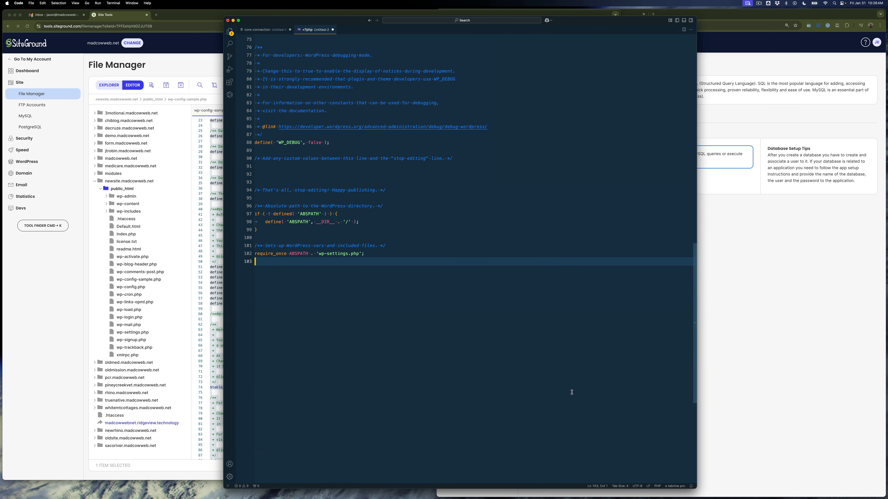
scroll(420, 285, "up", 15)
scroll(454, 210, "down", 3)
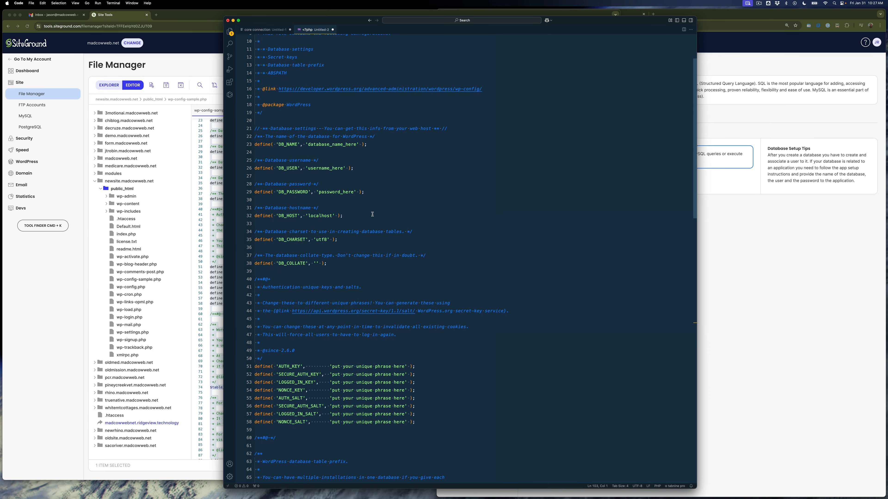
Highlight the DB_NAME, DB_USER and DB_PASSWORD definitions in the sample configuration code.
left_click(369, 213)
left_click_drag(346, 215, 251, 146)
left_click(420, 205)
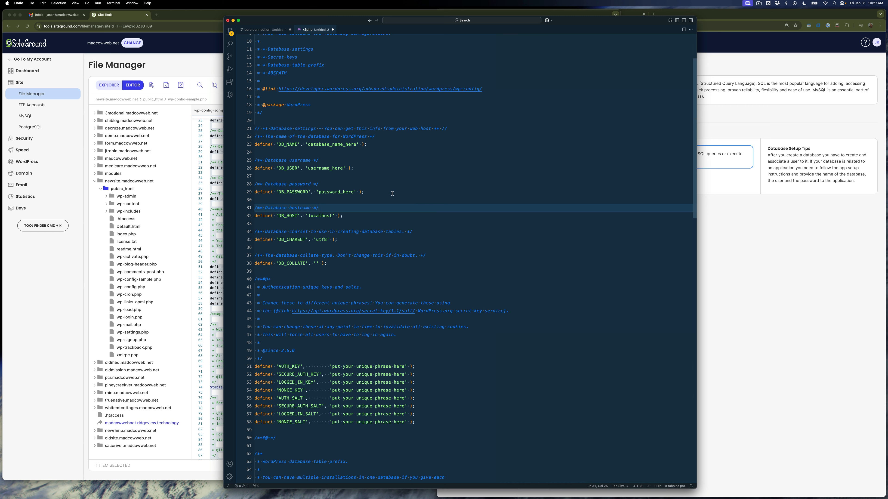
left_click_drag(384, 192, 251, 144)
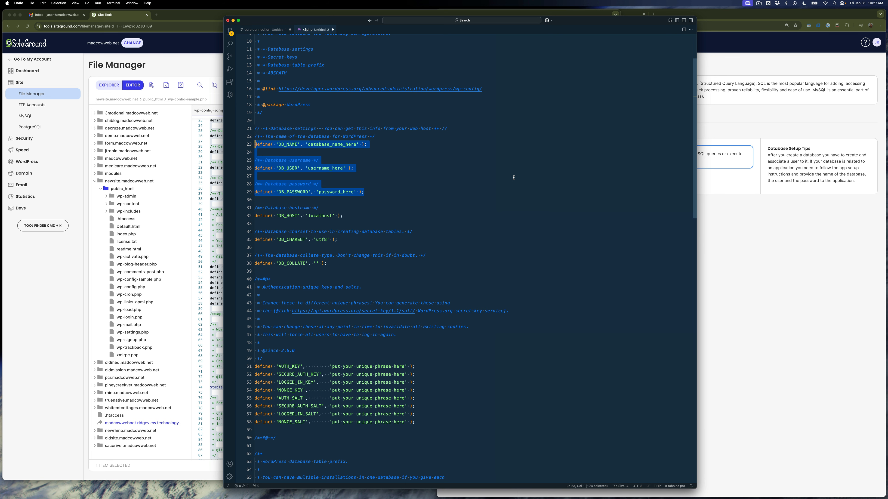
Switch to the browser's MySQL Manager, list the database users and view the database assigned to the first newsite.madcowweb.net user.
left_click(732, 232)
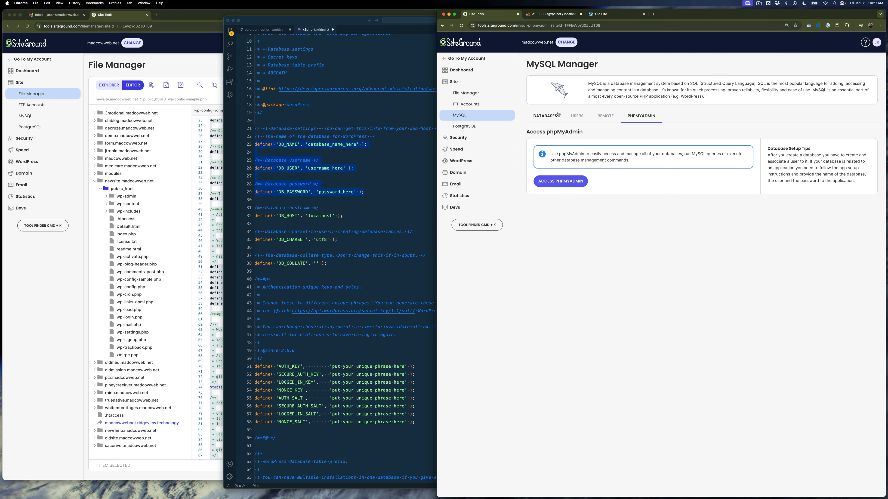
left_click(544, 116)
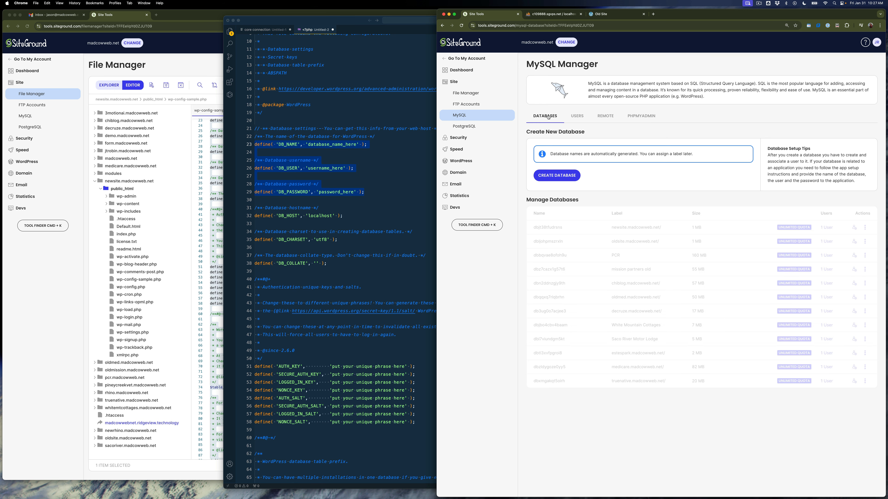
left_click(577, 116)
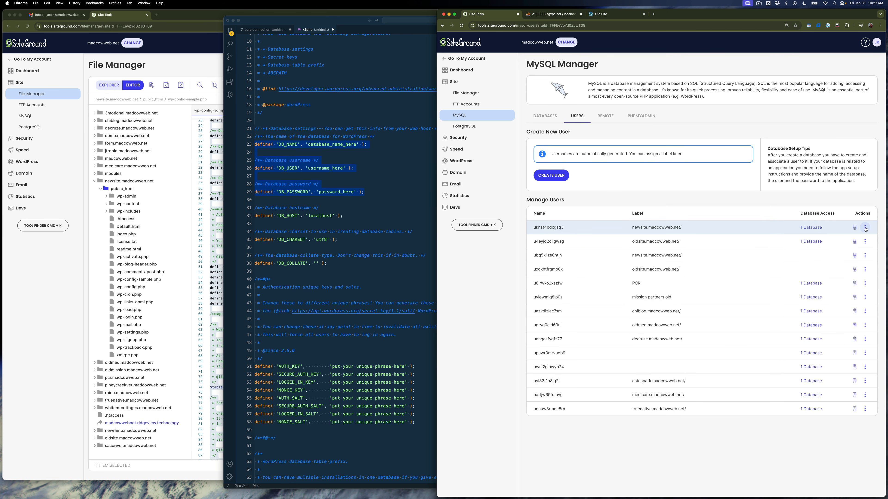
left_click(866, 228)
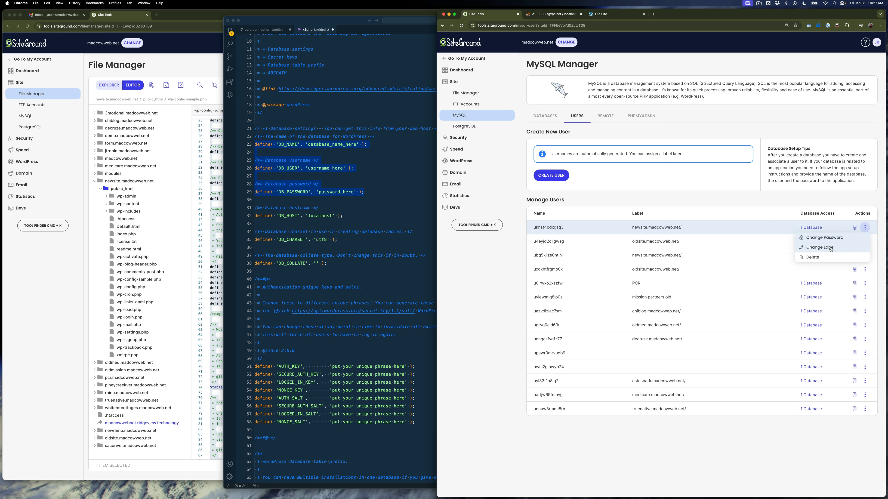
left_click(763, 210)
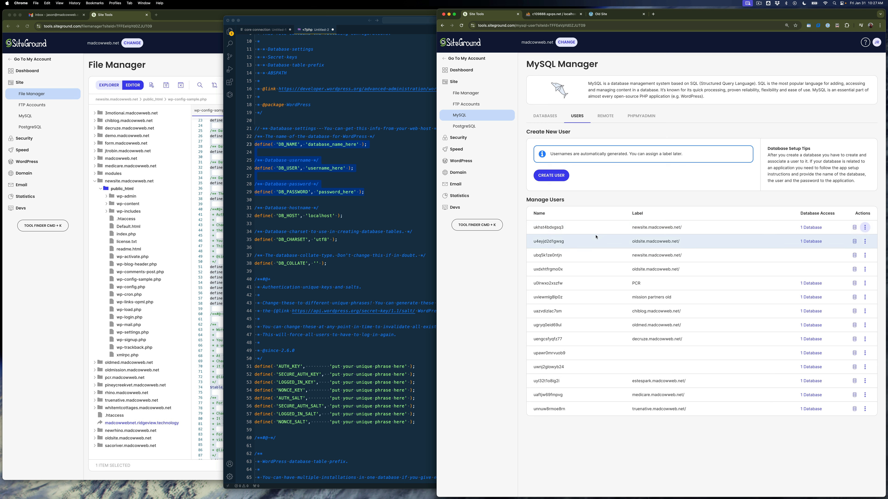
left_click(813, 229)
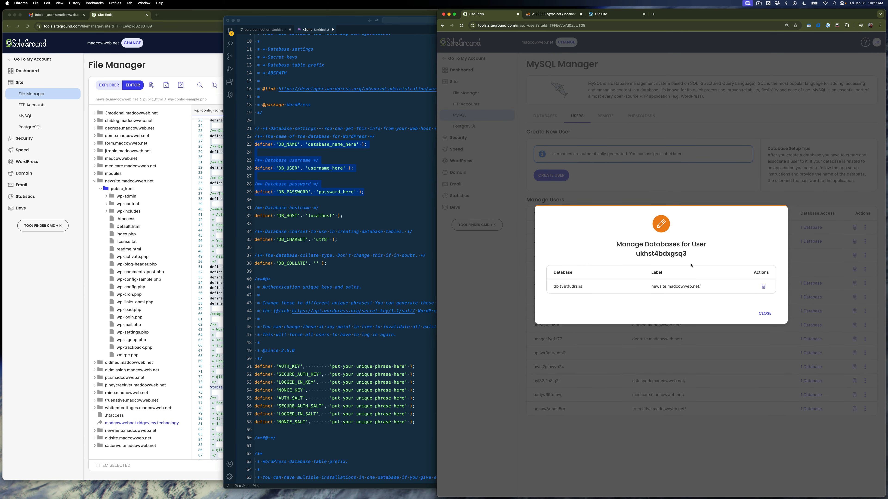
left_click(764, 314)
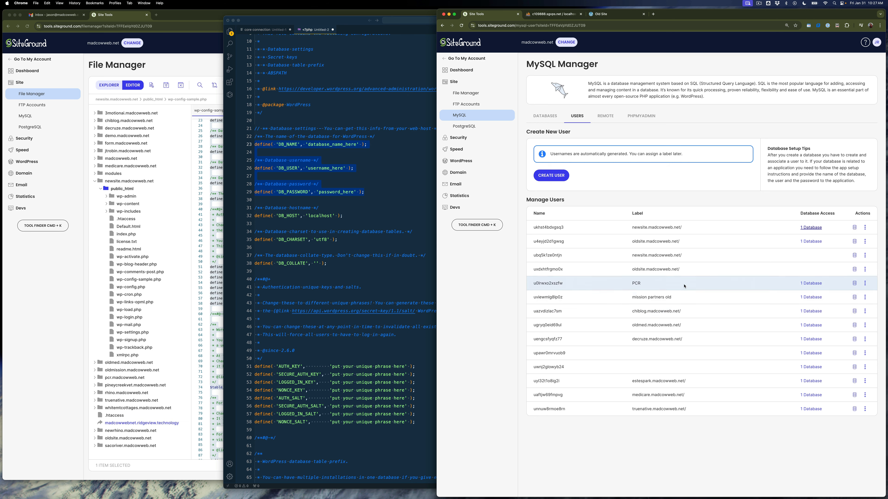
Switch to Visual Studio Code and highlight the DB_HOST definition in the sample configuration code.
left_click(410, 205)
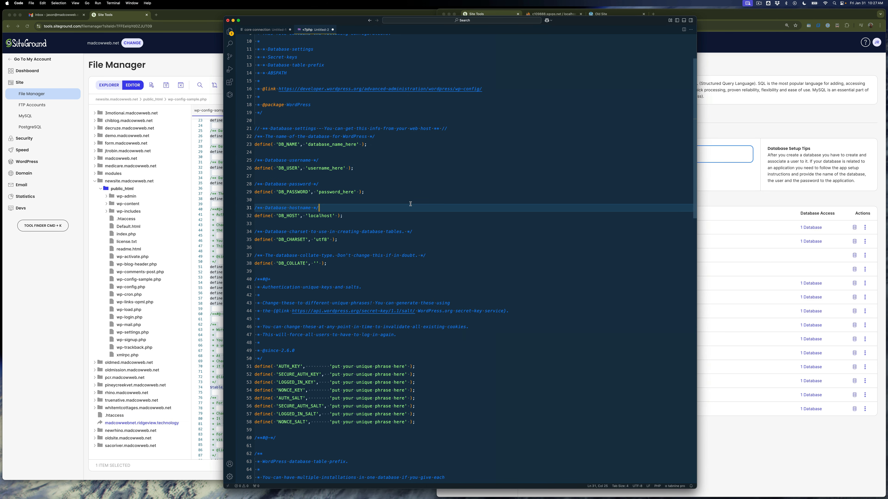
scroll(424, 210, "up", 3)
scroll(427, 210, "down", 4)
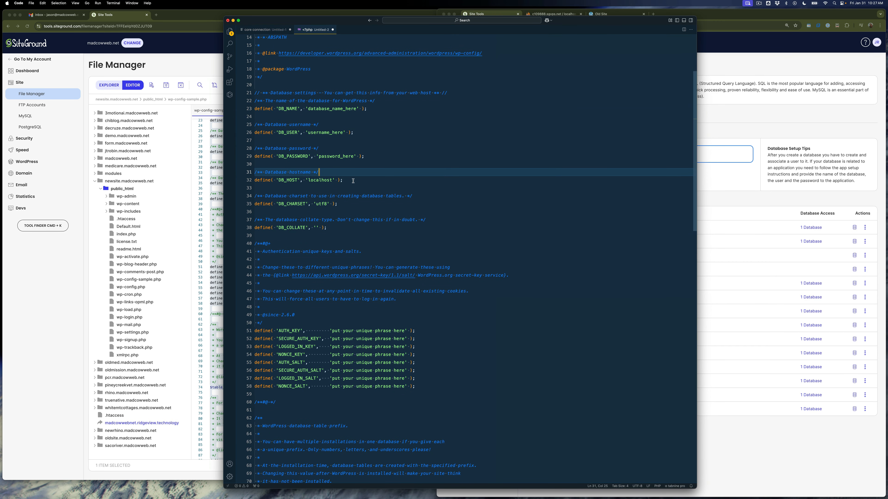
left_click_drag(345, 180, 251, 180)
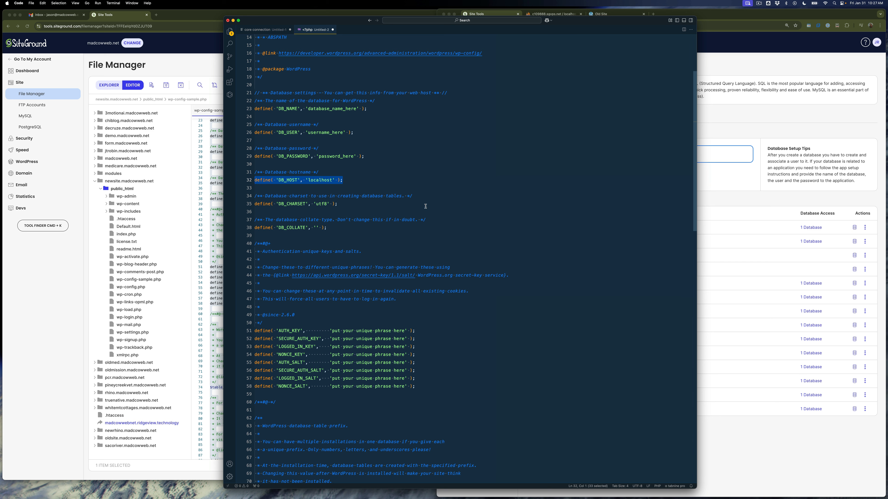
Move the code window aside, open wp-config.php from newsite's public_html folder in the File Manager editor and select all of its code.
left_click_drag(343, 31, 126, 63)
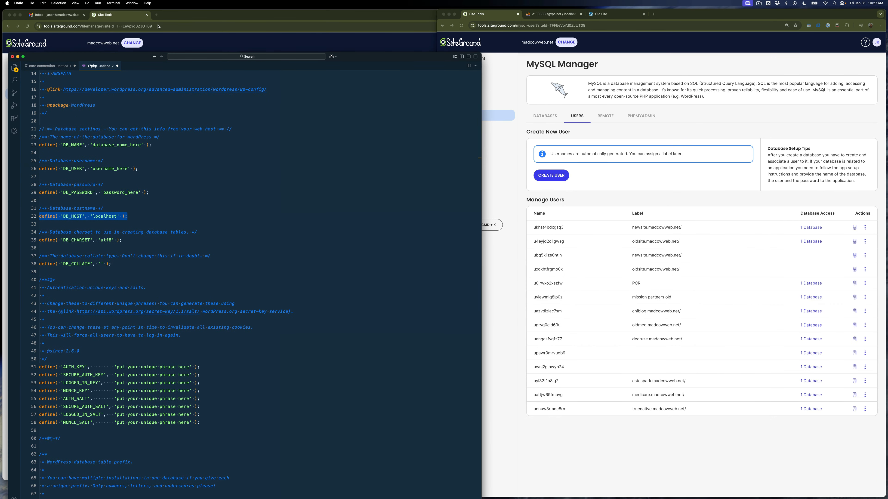
left_click(193, 42)
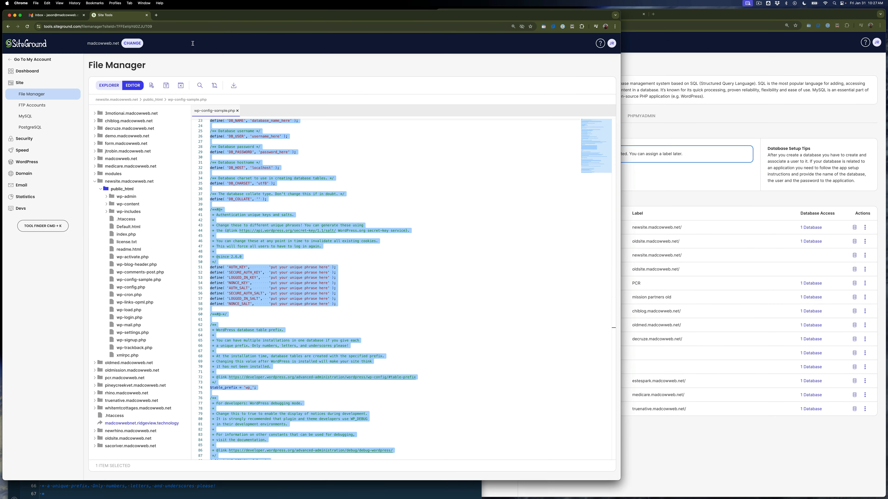
left_click(133, 286)
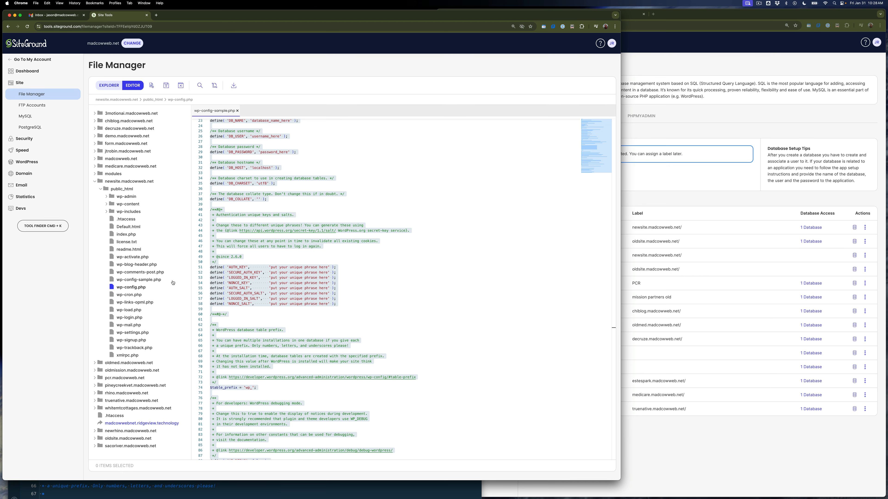
double_click(131, 288)
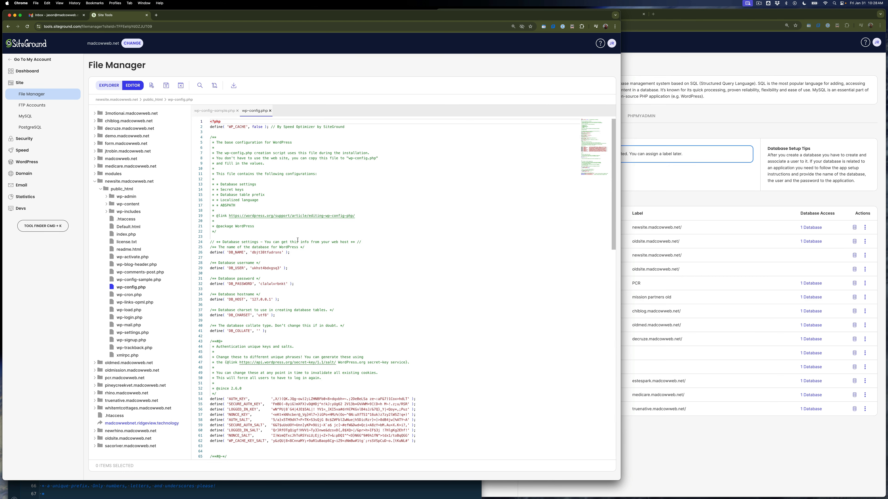
left_click(298, 240)
key("super+a")
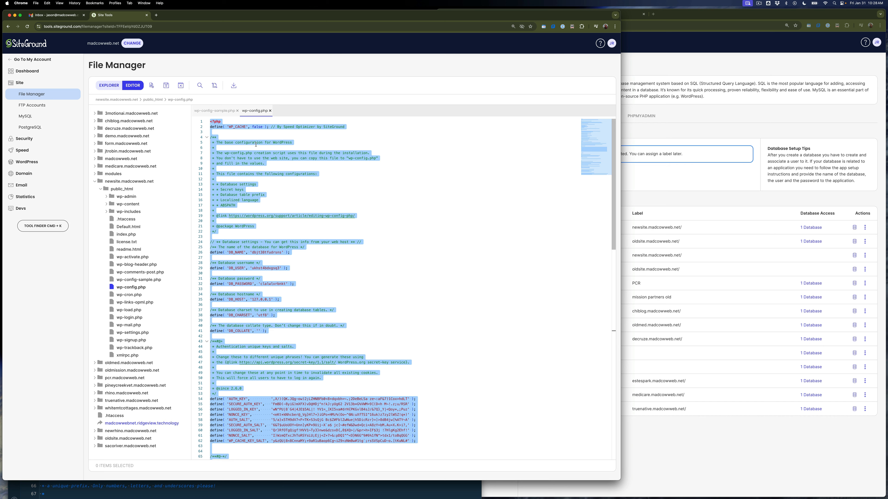
Paste the wp-config.php code into a new Visual Studio Code window, enlarged beside the sample configuration and showing the file's beginning.
key("super+Tab")
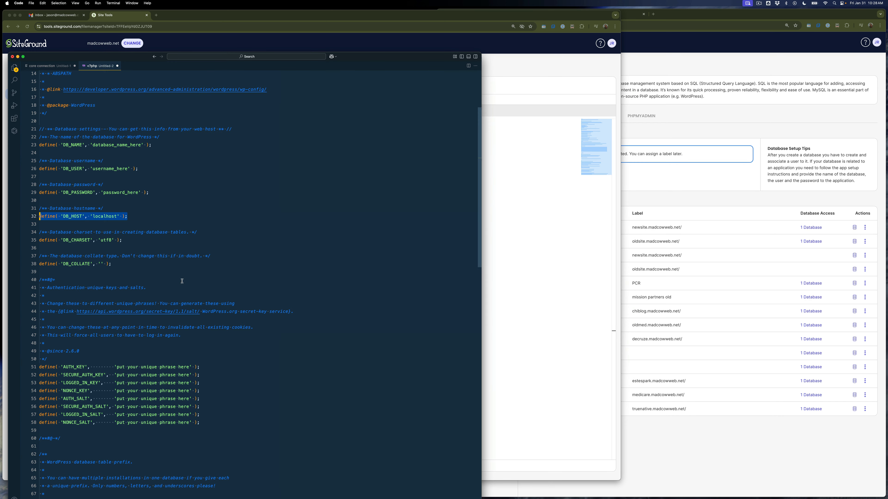
left_click_drag(98, 64, 90, 29)
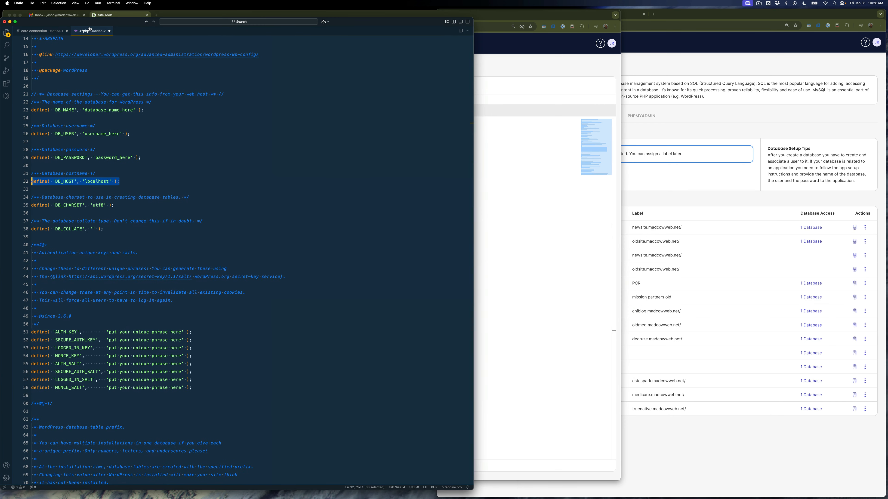
left_click(18, 5)
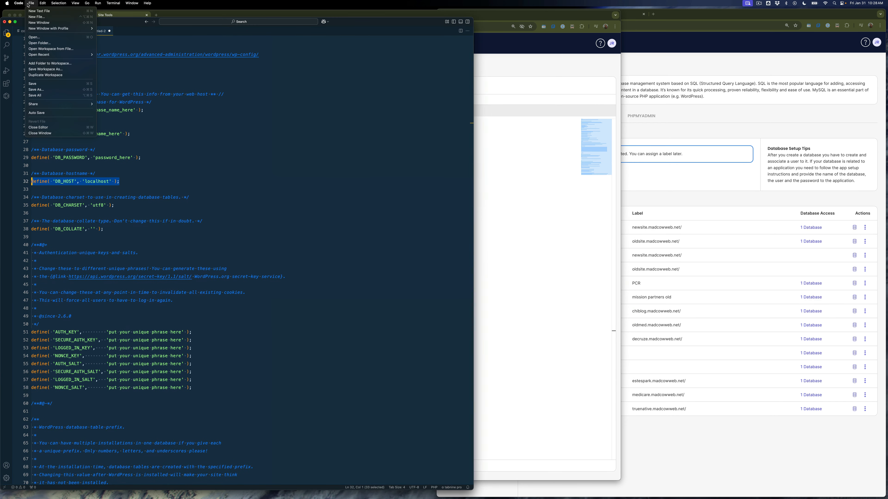
left_click(41, 23)
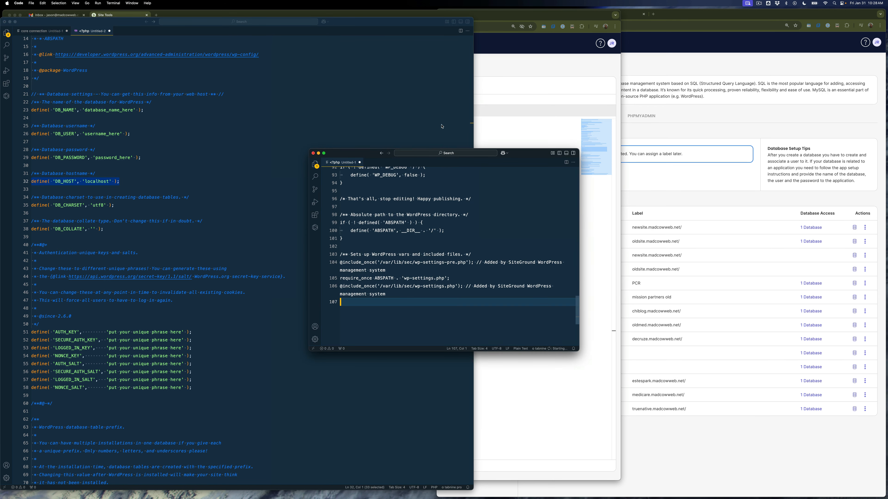
left_click_drag(368, 153, 392, 22)
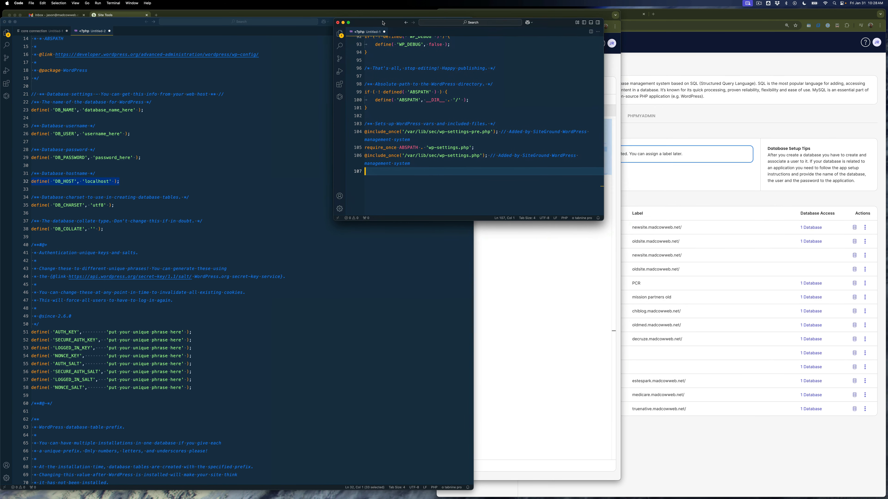
left_click_drag(604, 220, 792, 490)
scroll(591, 303, "up", 15)
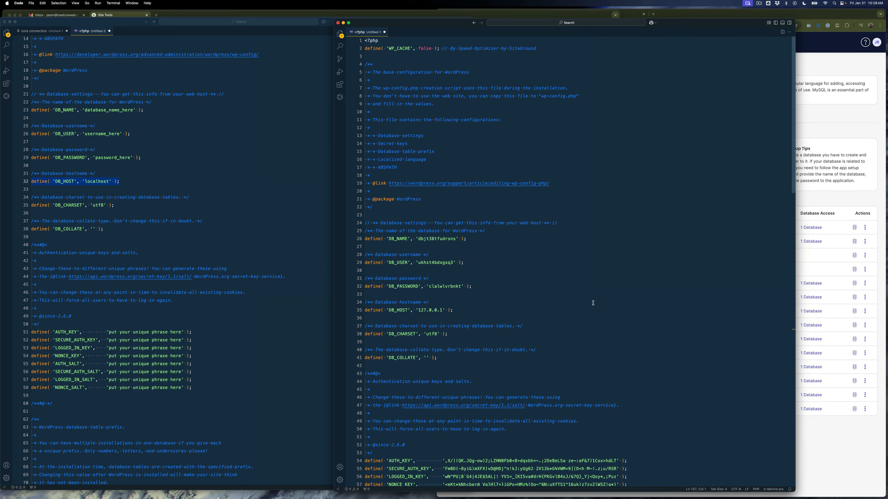
Highlight the DB_NAME value in the wp-config.php code and list the databases in MySQL Manager to compare it.
scroll(575, 287, "down", 3)
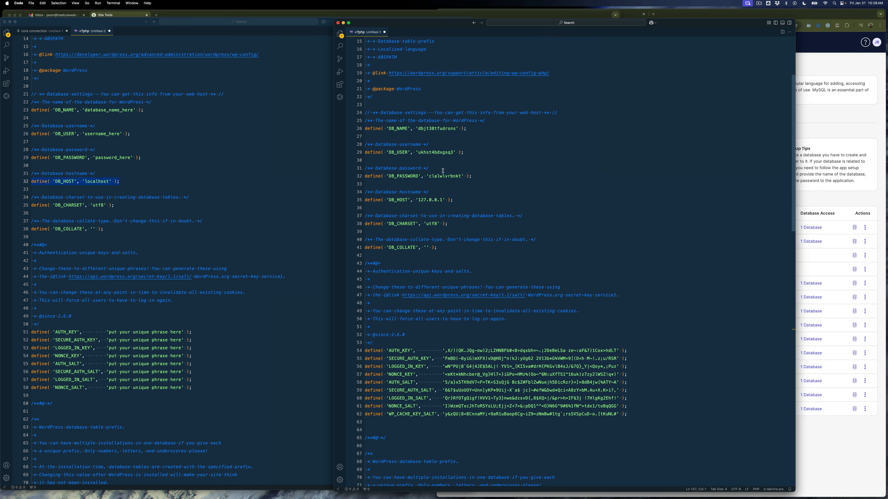
double_click(435, 128)
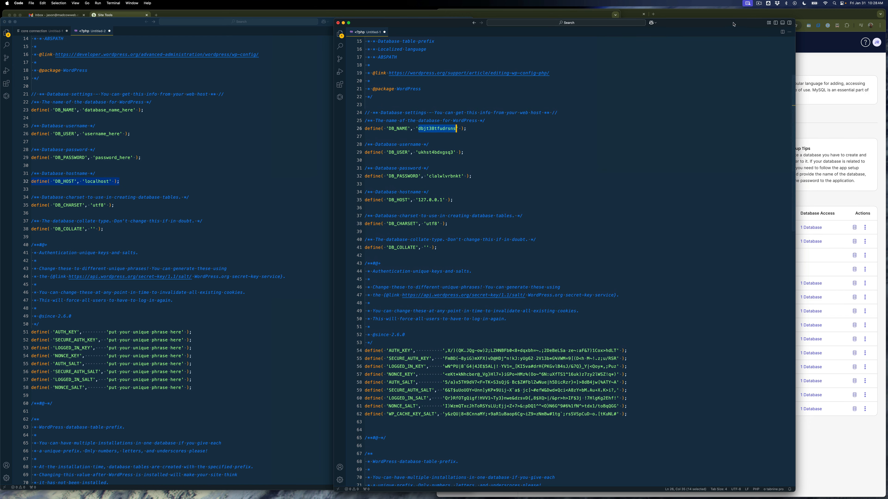
left_click_drag(734, 24, 533, 20)
left_click(767, 107)
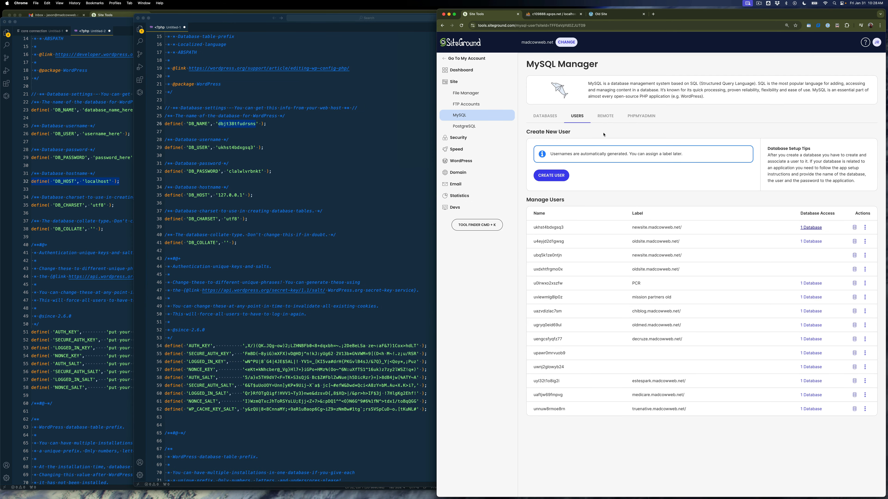
left_click(545, 116)
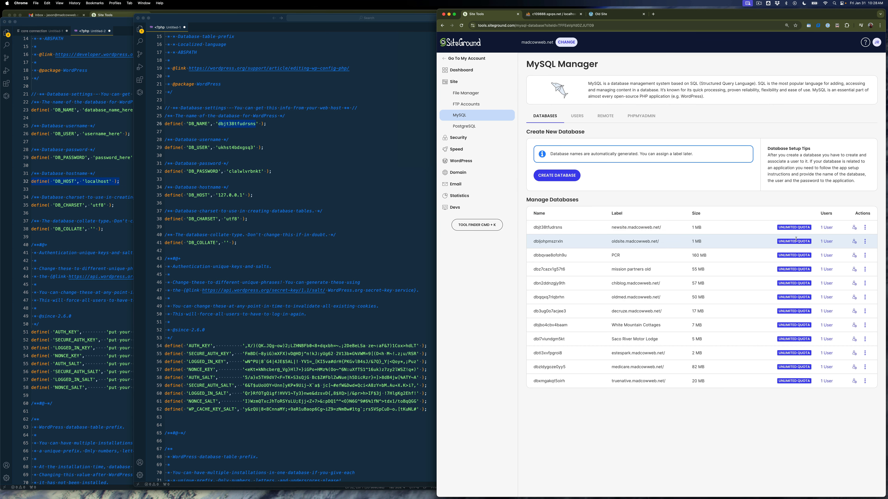
View the user assigned to the newsite.madcowweb.net database and highlight the DB_USER value in the wp-config.php code for comparison.
left_click(826, 228)
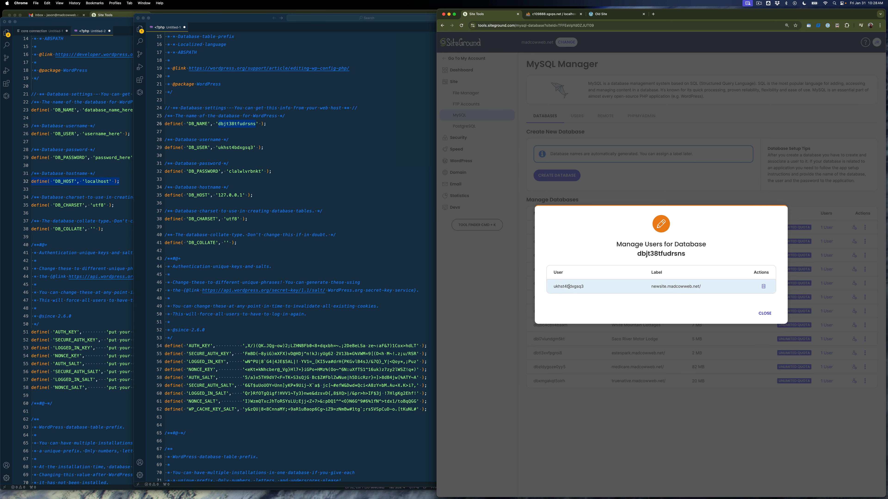
double_click(231, 150)
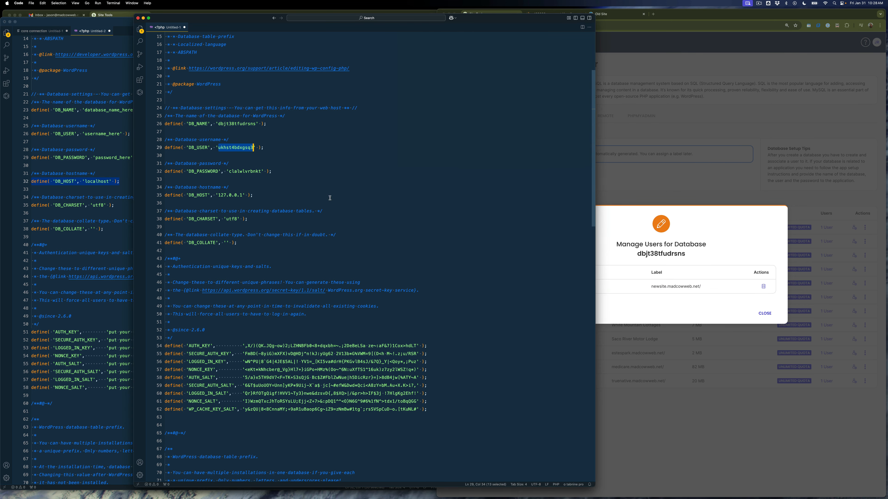
left_click(782, 224)
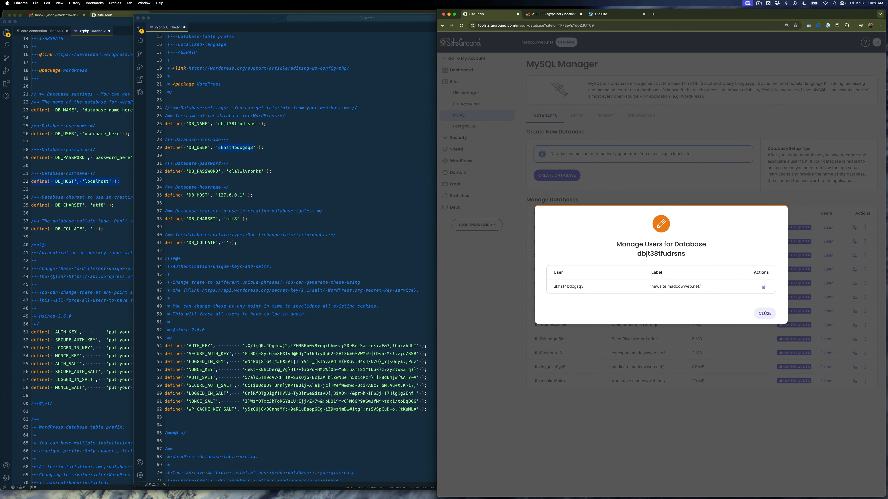
left_click(766, 313)
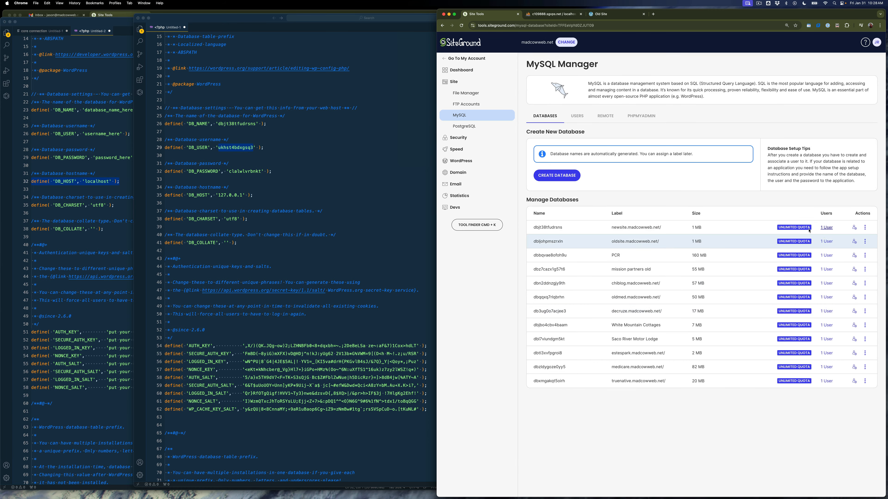
Show the password change option for the first newsite.madcowweb.net database user, dismiss it and return to the databases list.
left_click(578, 116)
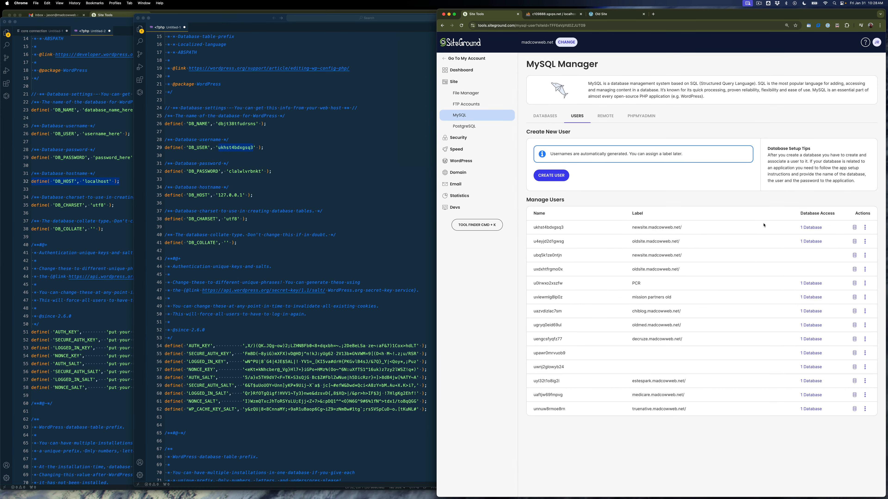
left_click(865, 228)
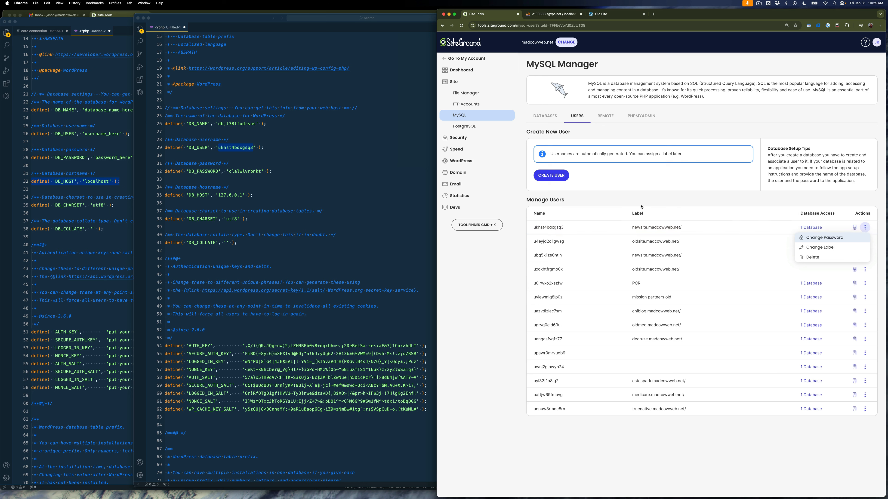
left_click(623, 200)
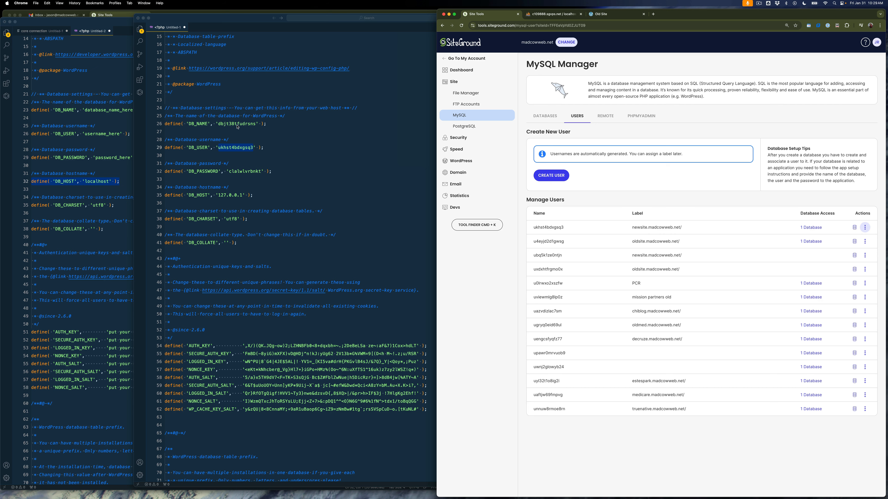
scroll(558, 172, "left", 5)
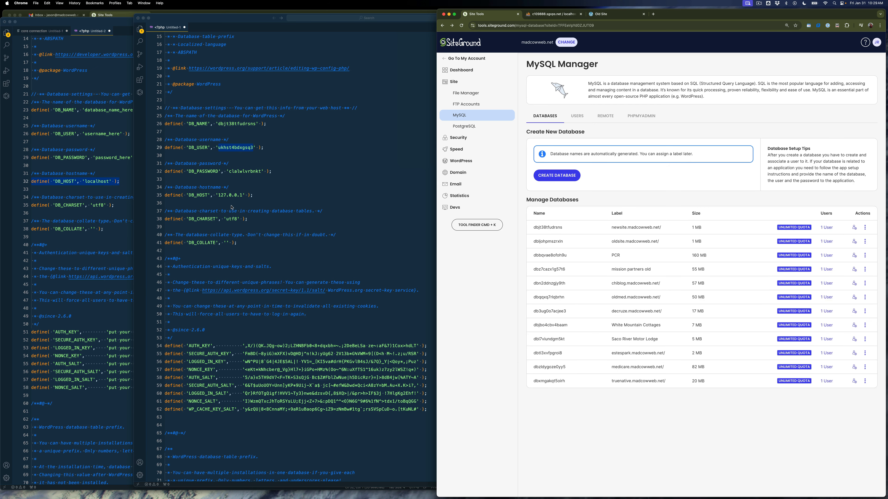
Highlight the authentication key and salt definitions, from AUTH_KEY through WP_CACHE_KEY_SALT, in the wp-config.php code.
scroll(231, 208, "down", 8)
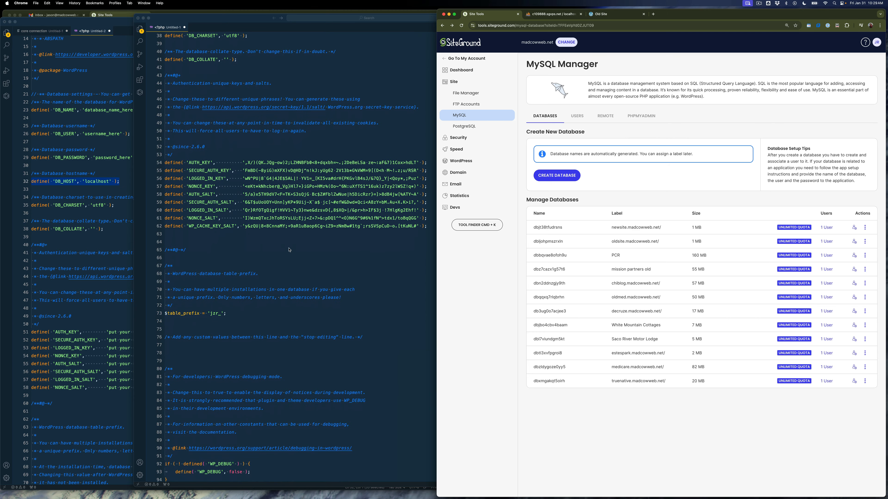
left_click(407, 235)
left_click_drag(450, 229, 156, 164)
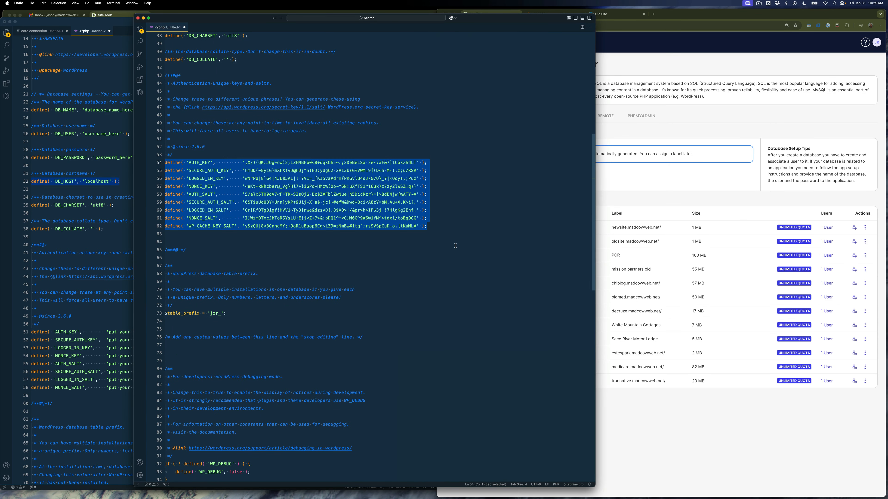
Open the WordPress.org secret-key service linked in the wp-config.php code, select all the generated keys and salts, and close the page.
left_click(261, 107, "super")
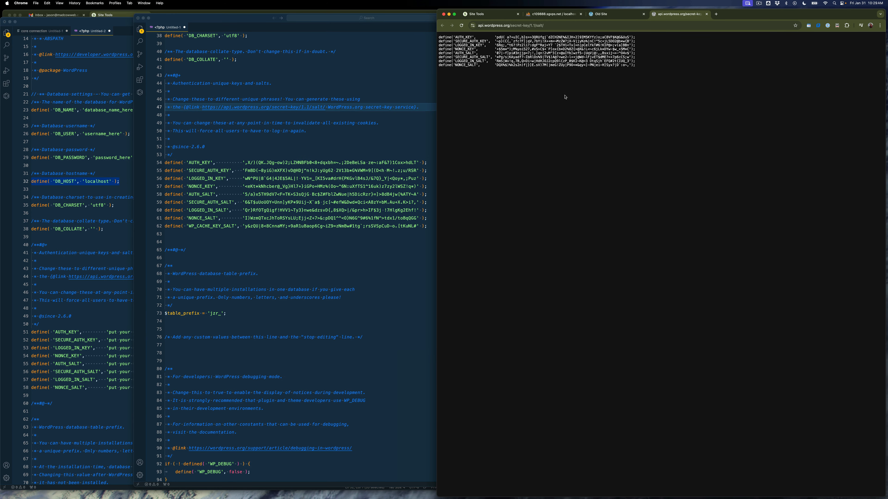
key("super+a")
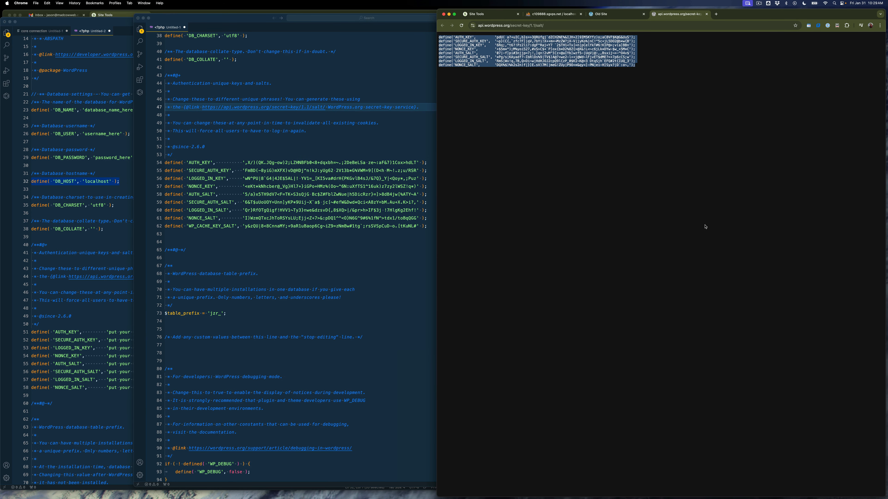
left_click(706, 14)
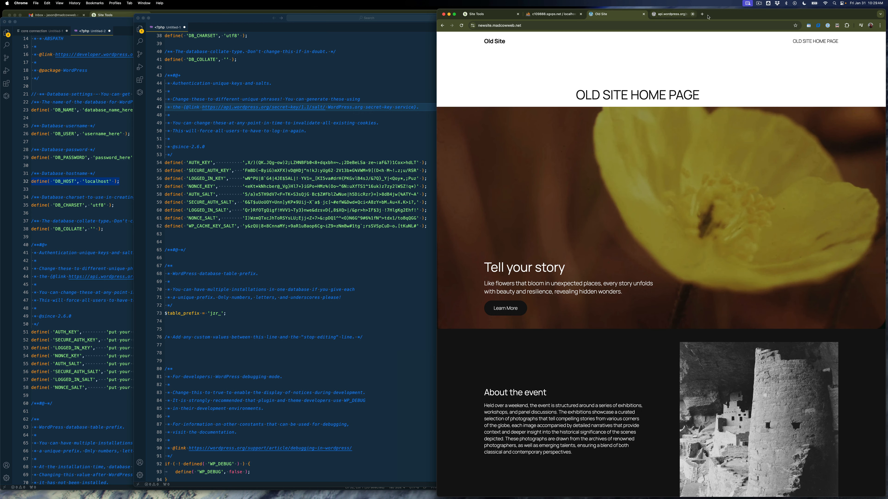
Highlight the placeholder key and salt definitions, from AUTH_KEY through NONCE_SALT, in the sample wp-config code and locate the secret-key service link above them.
left_click(223, 21)
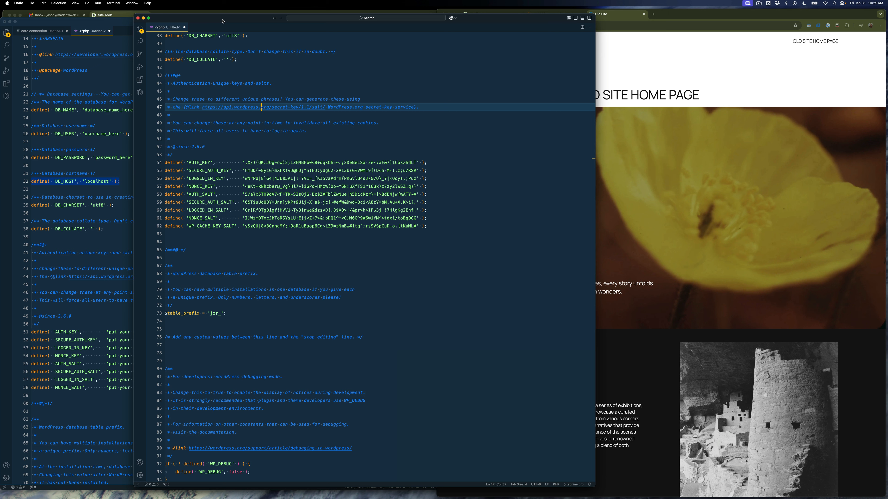
left_click(110, 262)
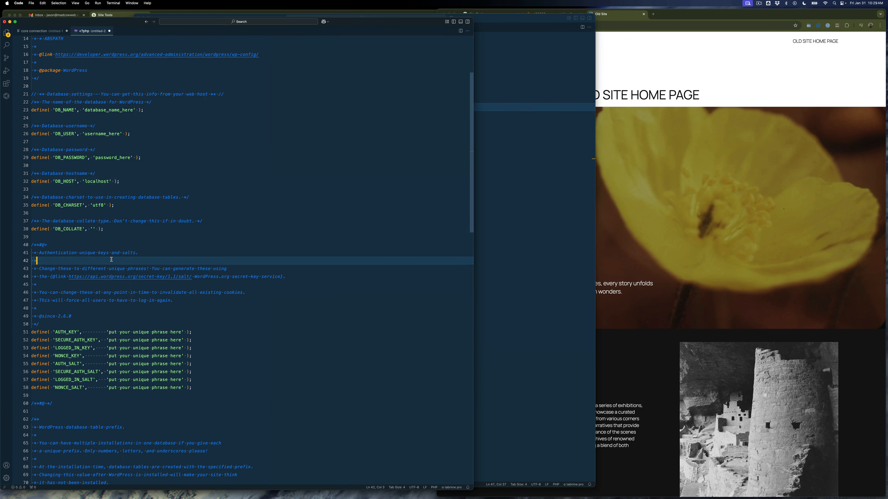
scroll(206, 207, "down", 8)
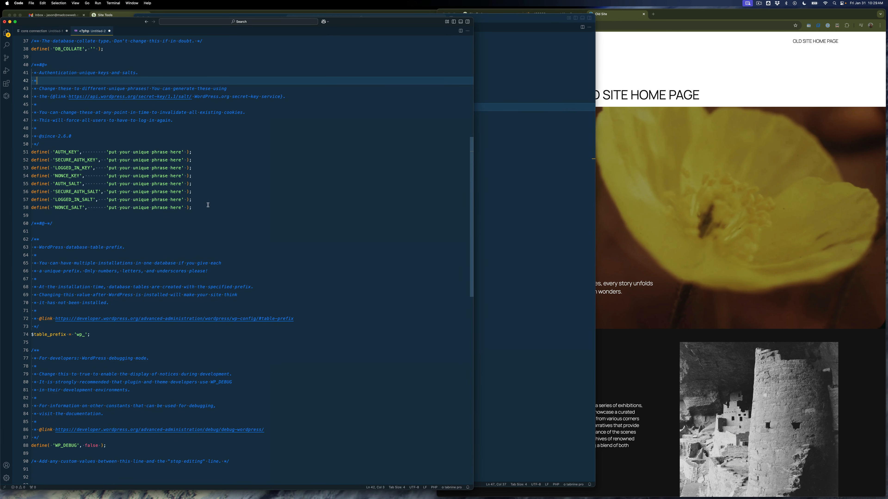
left_click_drag(208, 204, 32, 152)
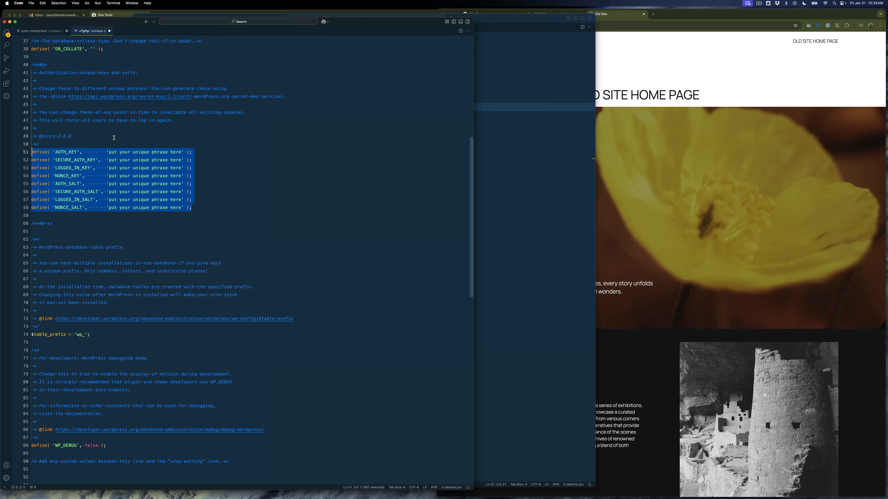
left_click(139, 97)
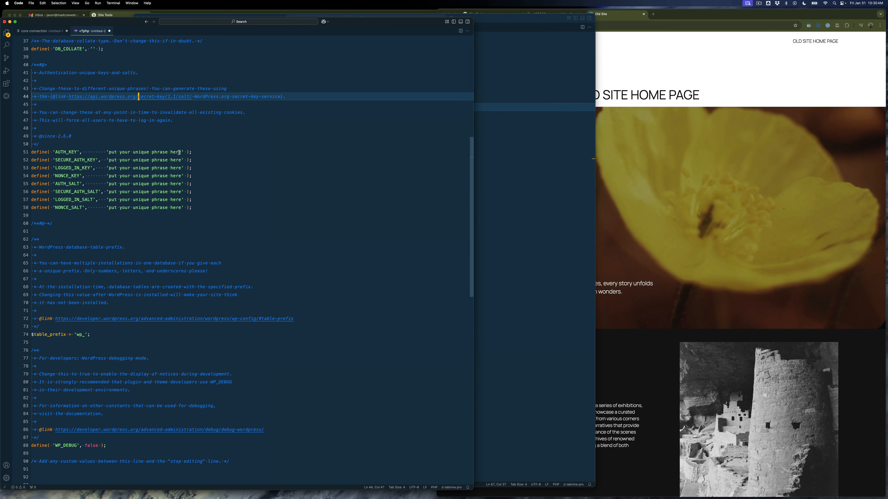
Place the site's wp-config.php window beside the sample and highlight its definitions from DB_NAME through DB_PASSWORD.
left_click(522, 87)
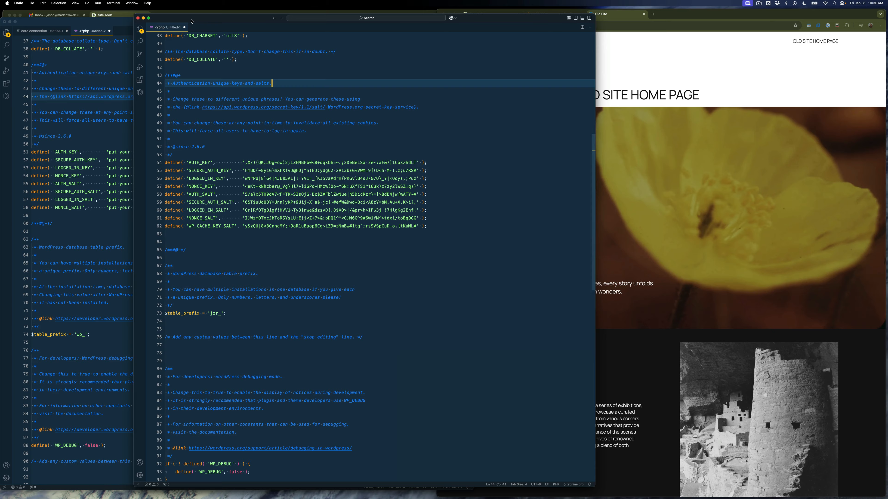
left_click_drag(196, 18, 323, 24)
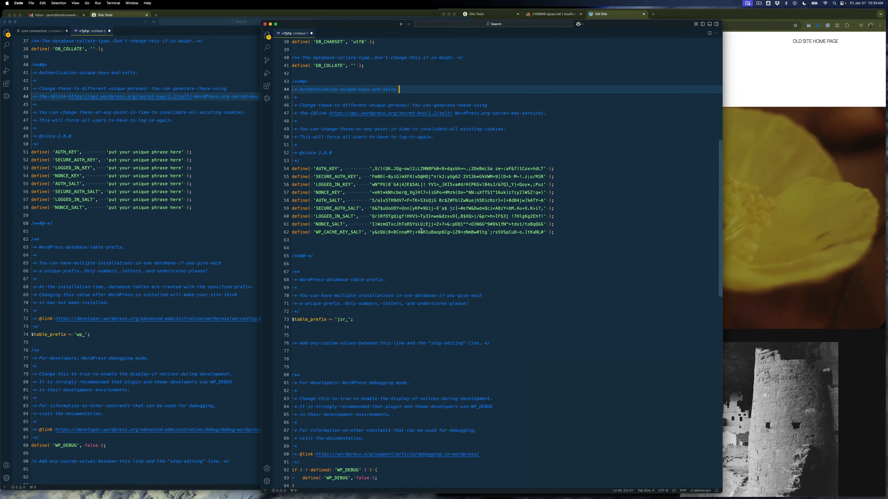
scroll(423, 230, "up", 10)
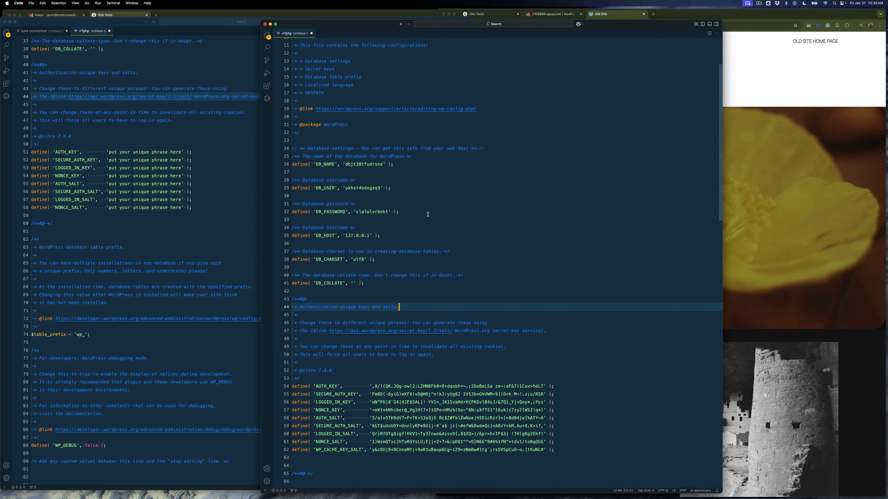
left_click_drag(417, 214, 295, 167)
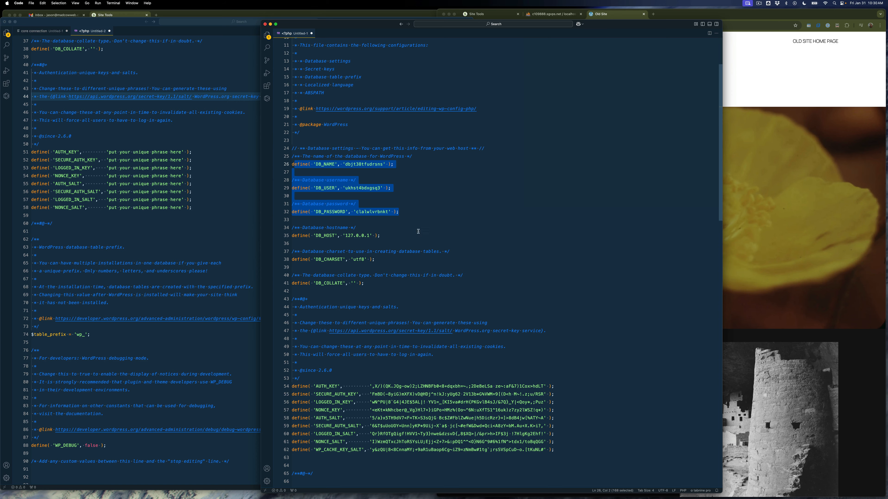
Highlight the $table_prefix line in the site's wp-config.php and the 'wp_' prefix value in the sample code for comparison.
scroll(411, 255, "down", 13)
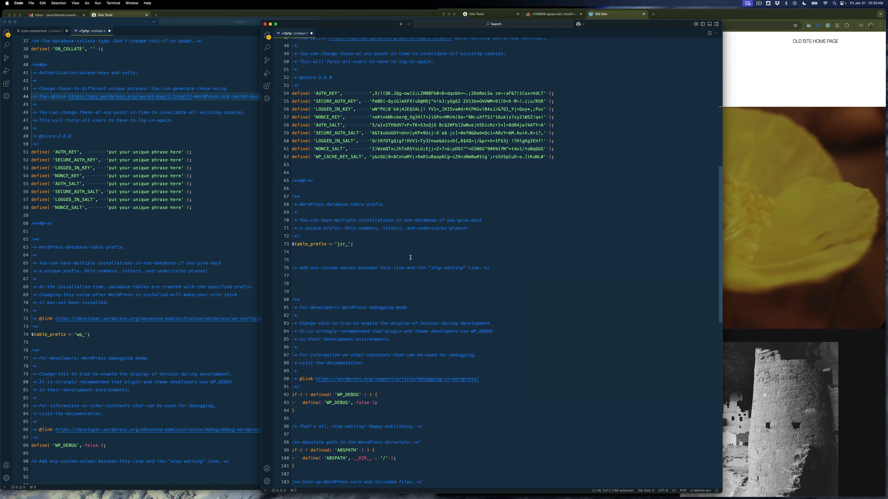
left_click_drag(354, 244, 289, 246)
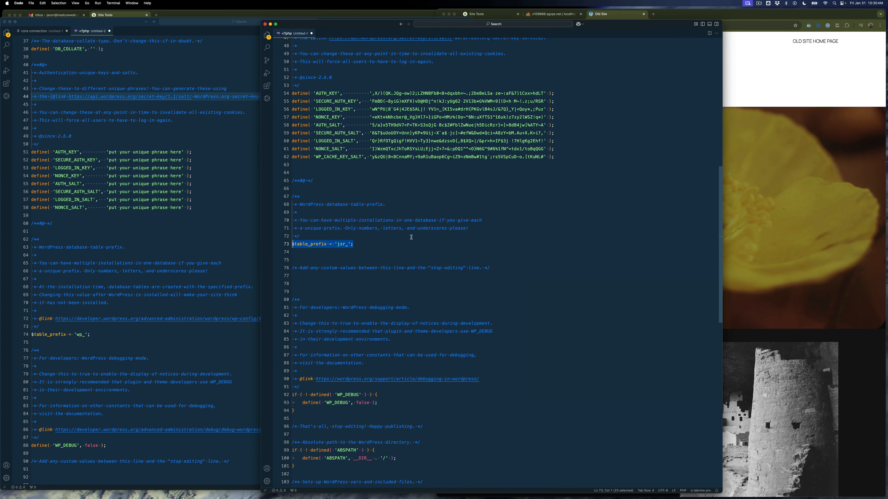
scroll(190, 299, "down", 4)
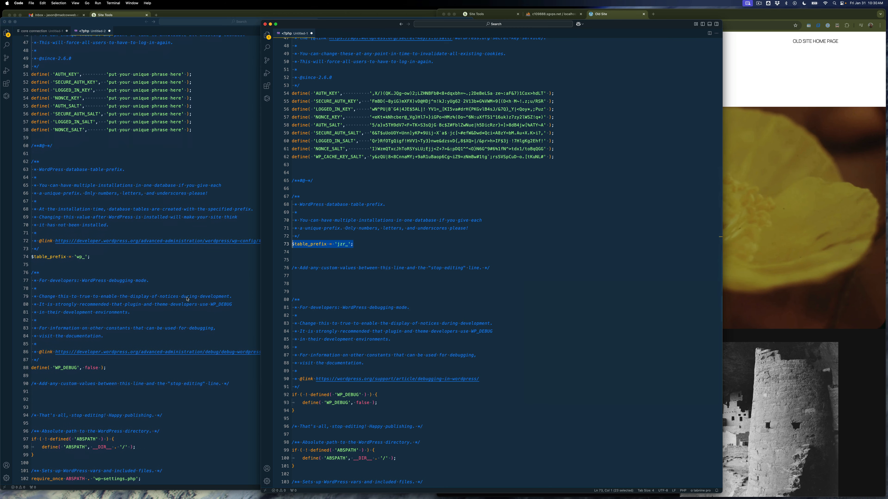
left_click(99, 253)
key("shift+Left")
key("shift+Left")
key("shift+Left")
key("shift+Left")
key("shift+Left")
key("shift+Left")
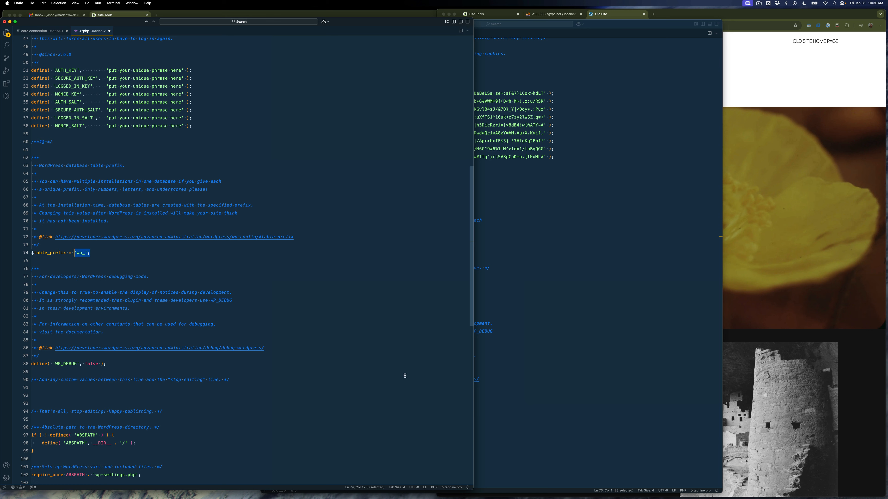
Narrow the sample code window, switch to phpMyAdmin, widen its window and database list, and show the newsite.madcowweb.net database's tables.
left_click_drag(474, 489, 333, 482)
left_click(71, 277)
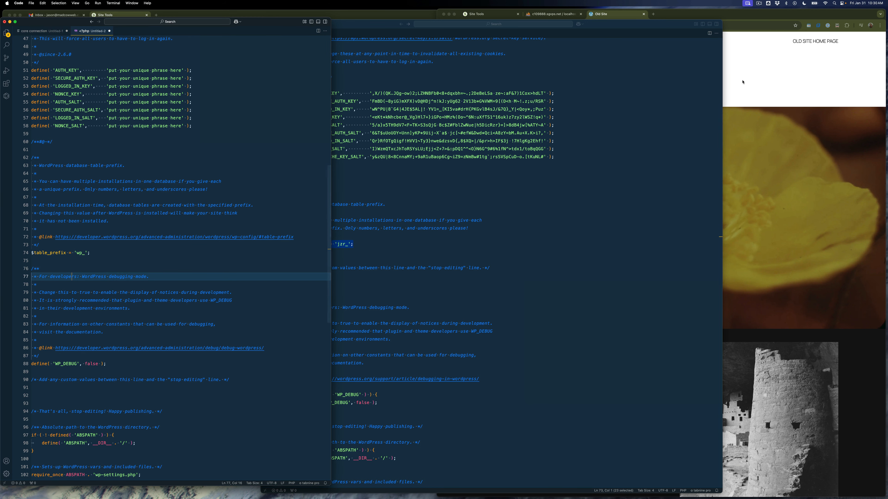
left_click(550, 13)
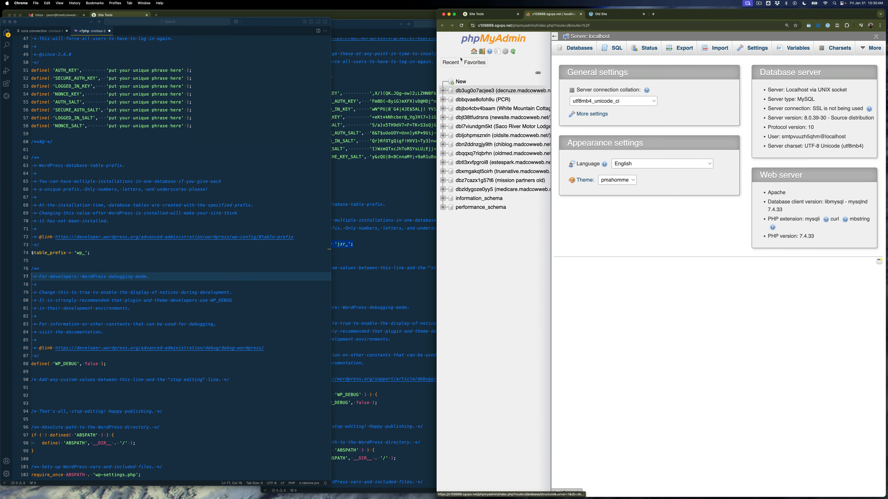
left_click_drag(439, 11, 205, 8)
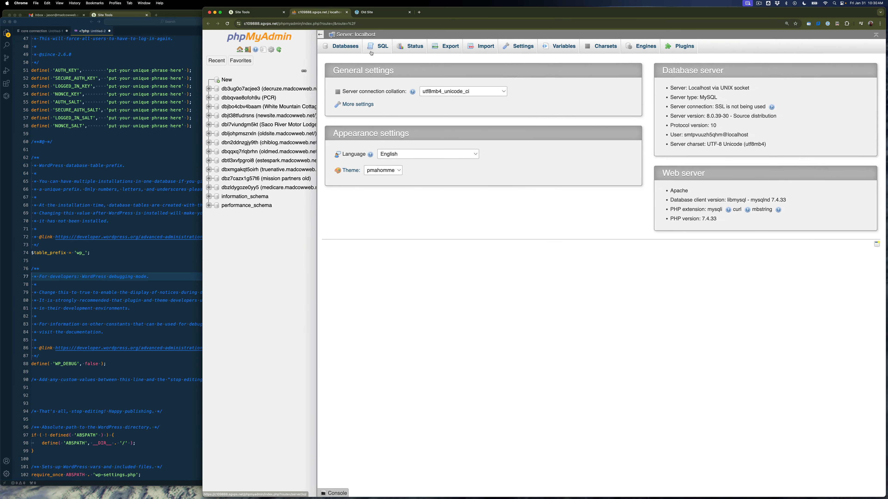
left_click_drag(317, 71, 395, 71)
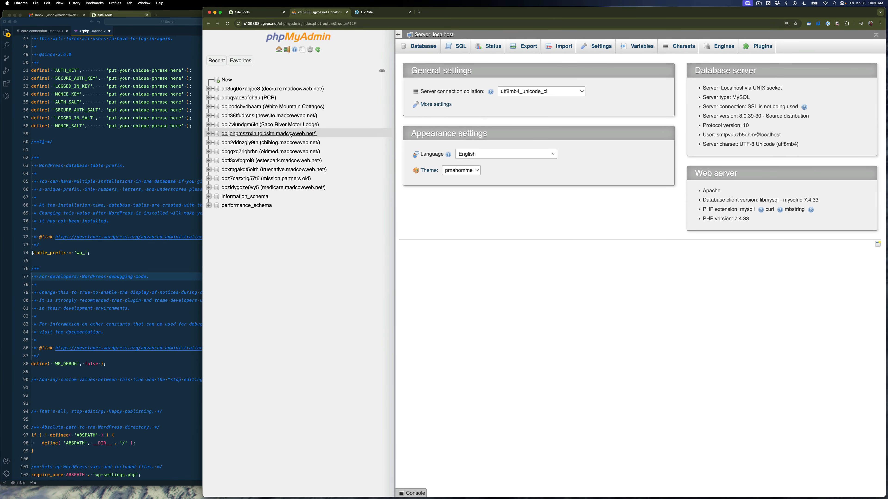
left_click(287, 116)
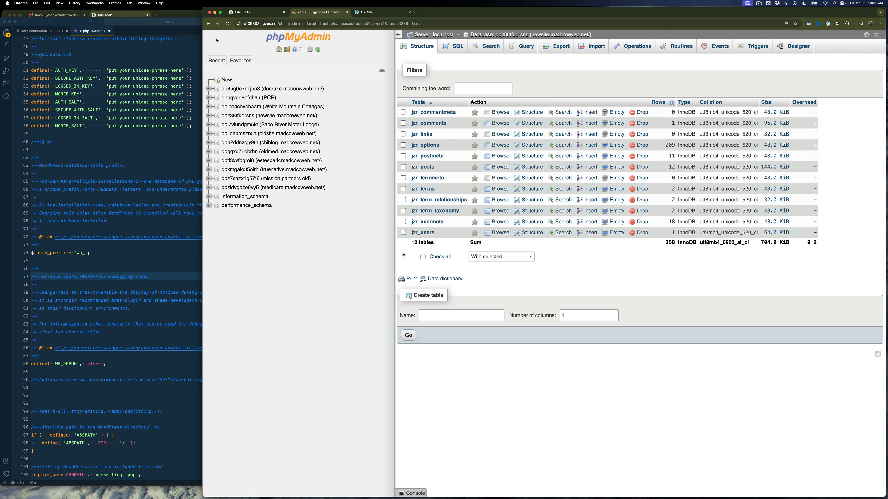
Uncover the site's wp-config.php window, highlight the 'jzr_' table prefix value, and return to the database's tables in phpMyAdmin to compare.
left_click_drag(470, 12, 471, 32)
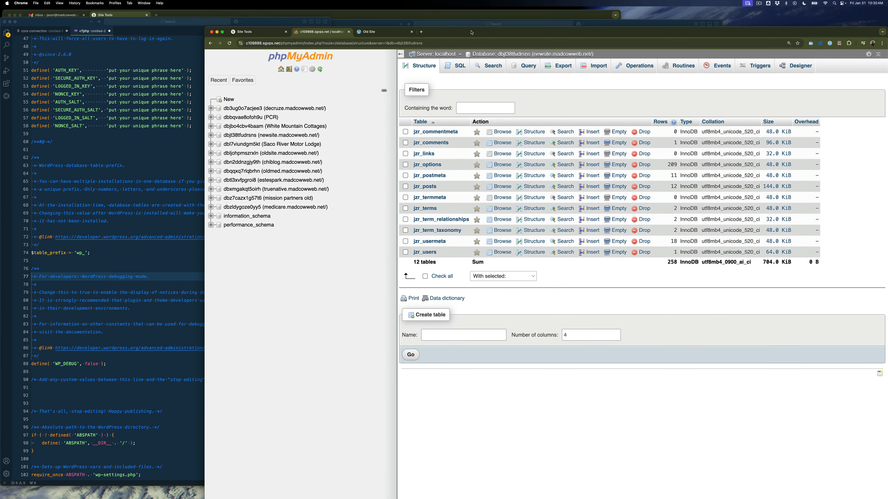
left_click(373, 24)
left_click(327, 259)
left_click_drag(354, 245, 333, 244)
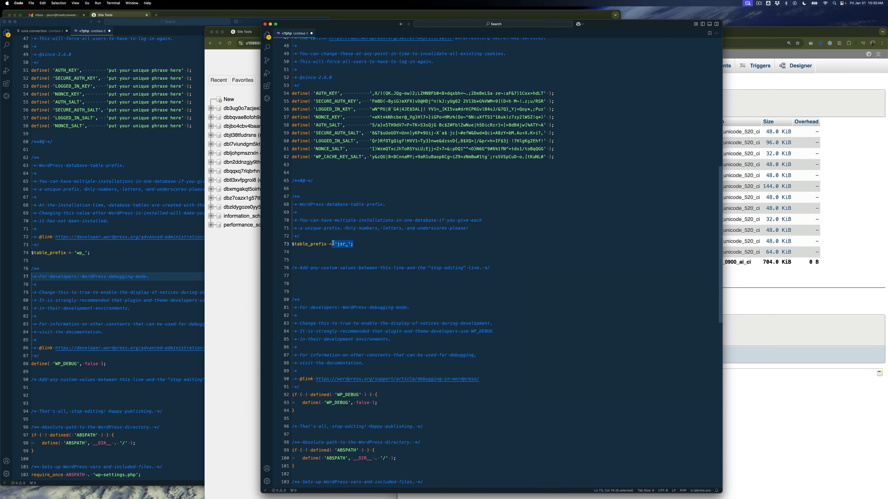
left_click(240, 301)
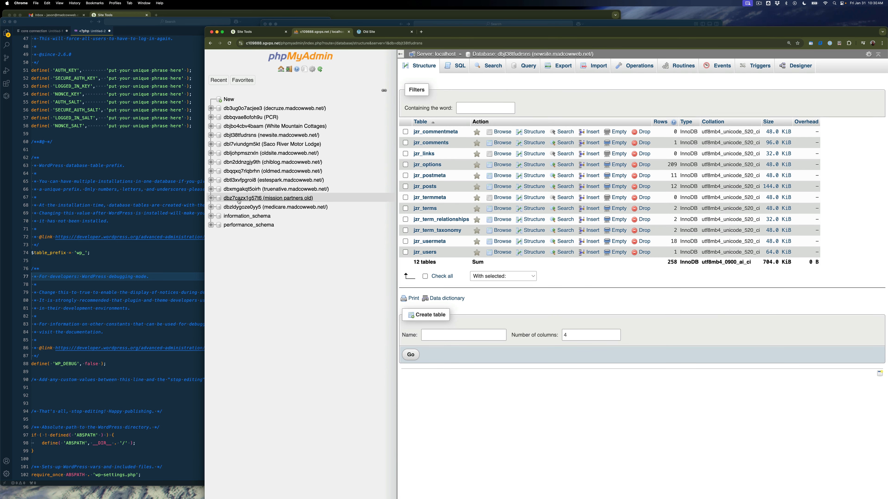
View the tables of the medicare.madcowweb.net and decruze.madcowweb.net databases to compare their table prefixes.
left_click(240, 208)
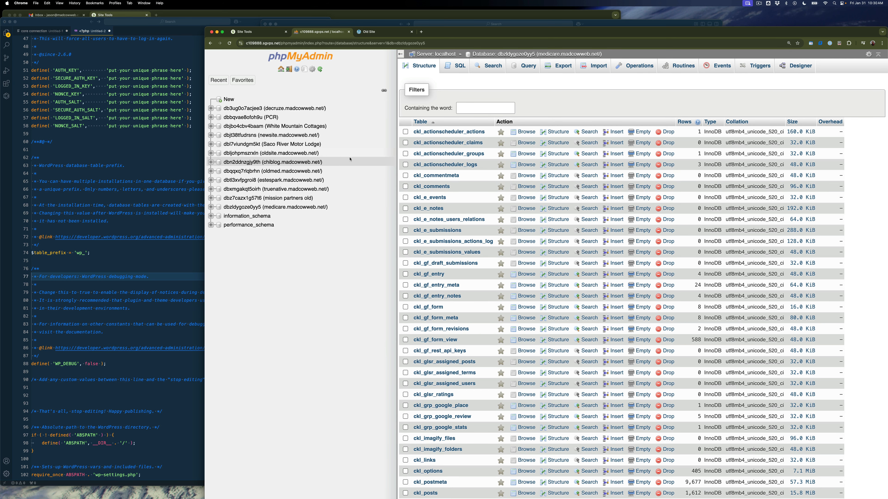
left_click(248, 109)
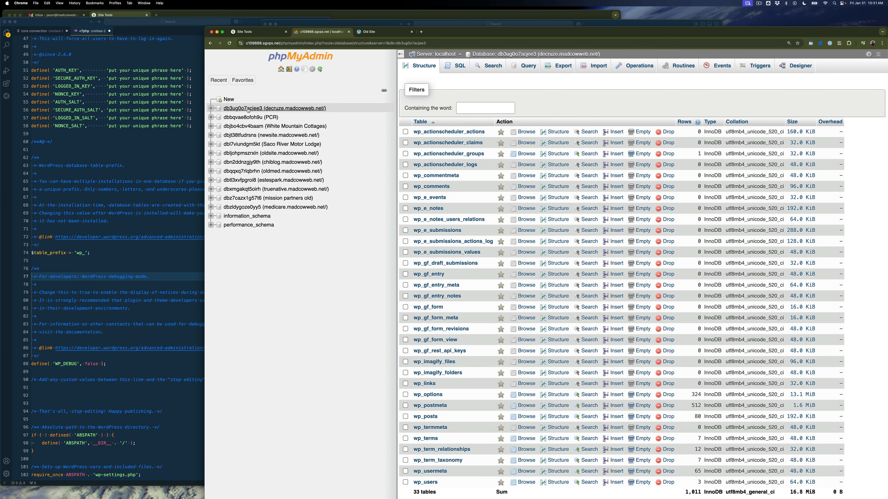
scroll(458, 186, "down", 3)
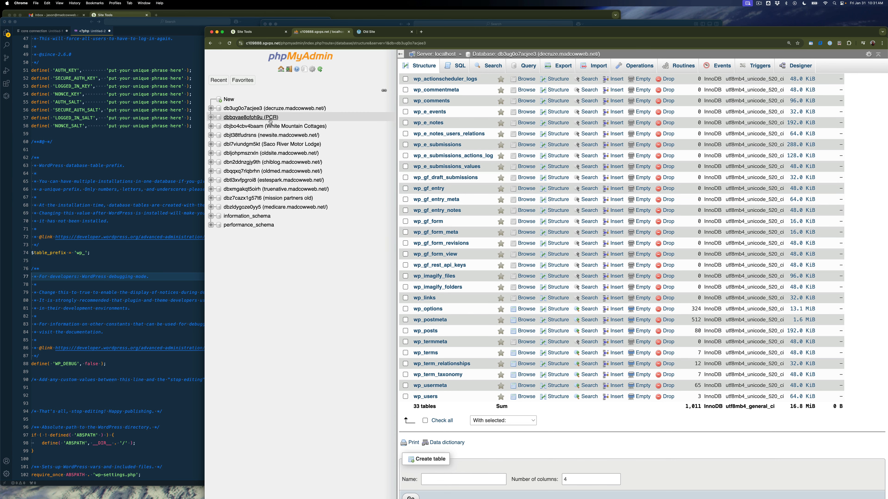
Look through the full table list of the PCR database to examine the table prefixes it uses.
left_click(246, 118)
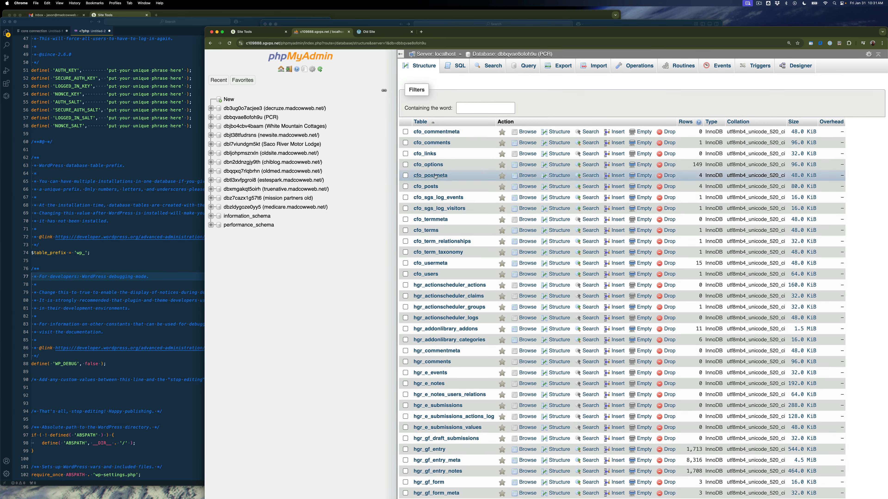
scroll(447, 246, "down", 10)
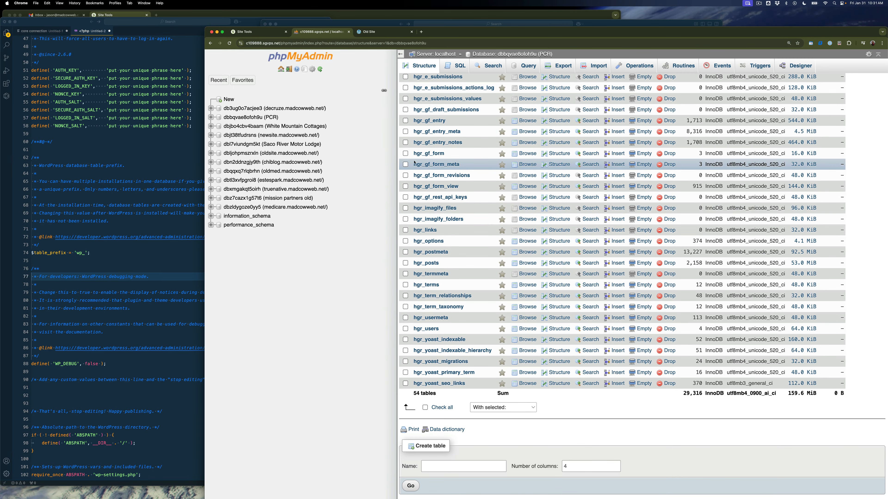
scroll(434, 164, "up", 10)
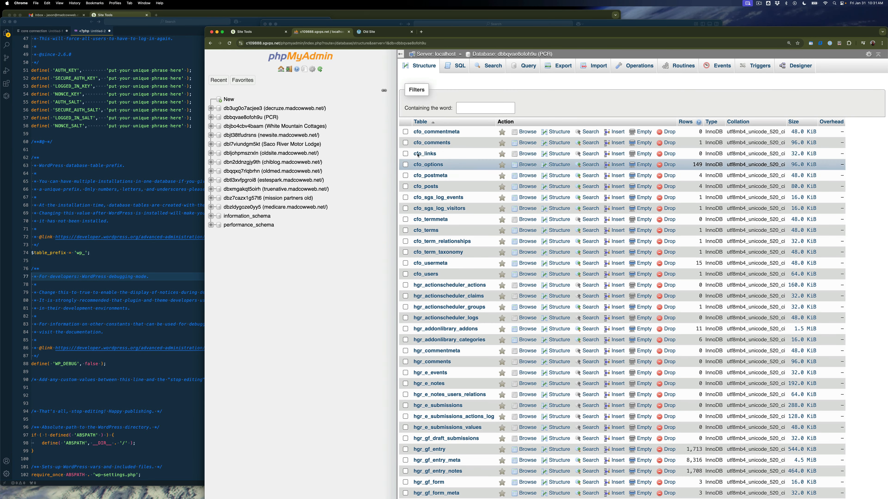
scroll(426, 160, "down", 1)
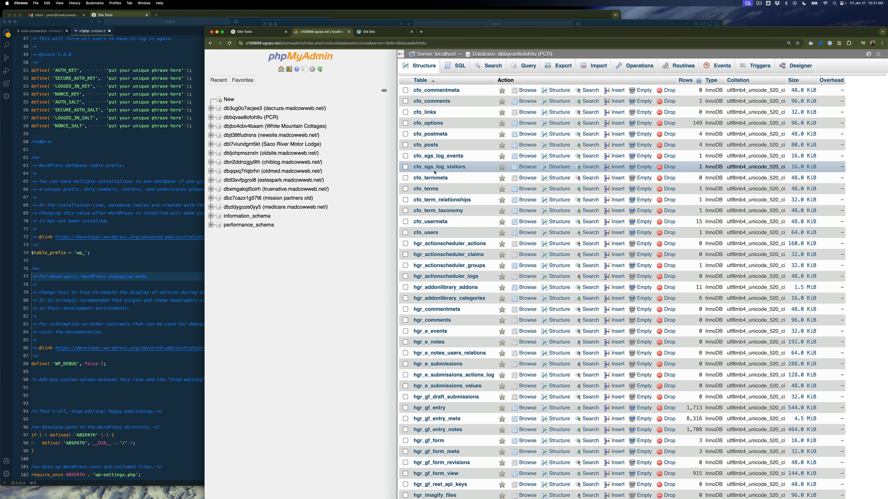
scroll(442, 228, "up", 1)
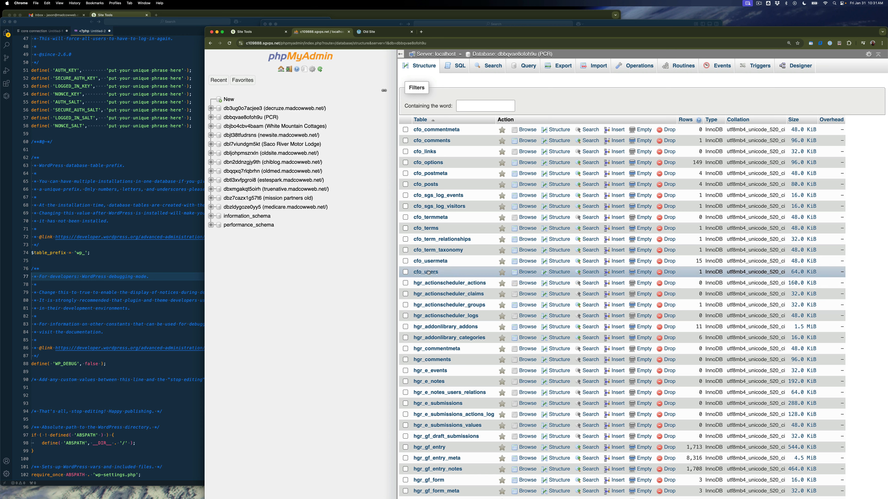
View the White Mountain Cottages, newsite.madcowweb.net and Saco River Motor Lodge databases in turn to compare their table prefixes.
left_click(245, 127)
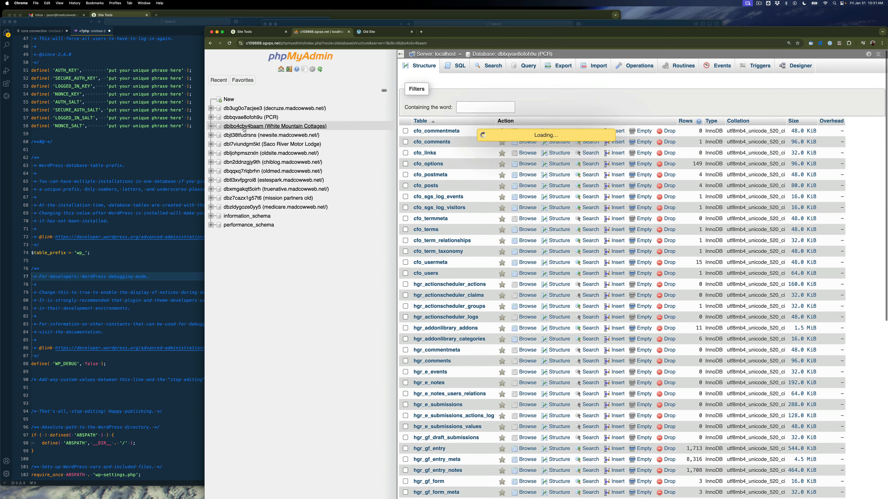
left_click(246, 136)
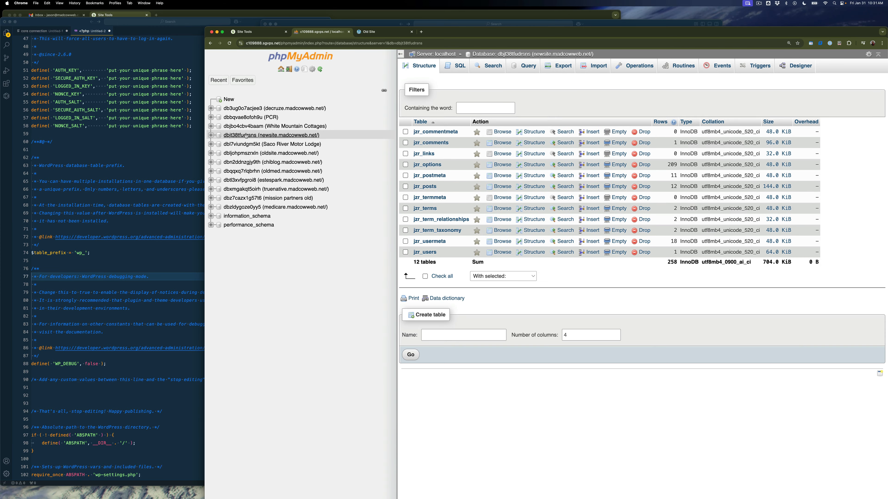
left_click(248, 144)
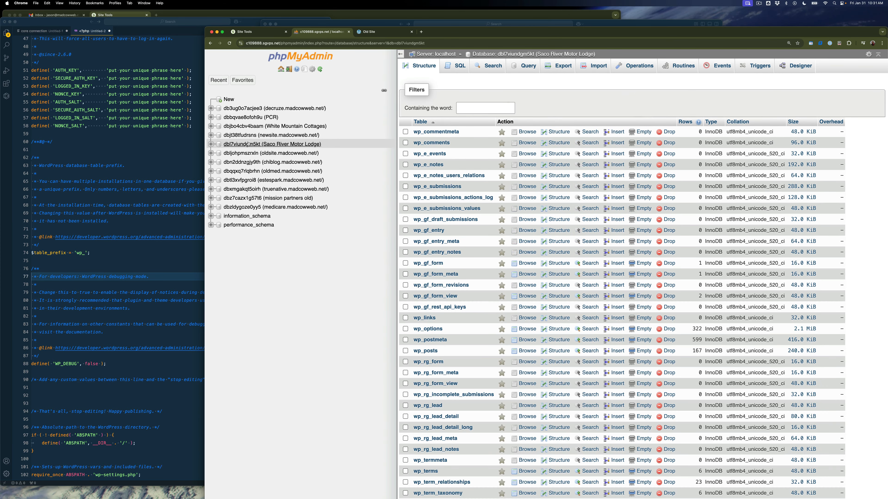
View the oldsite, chiblog, oldmed and estespark.madcowweb.net databases in turn to compare their table prefixes.
left_click(242, 153)
left_click(241, 163)
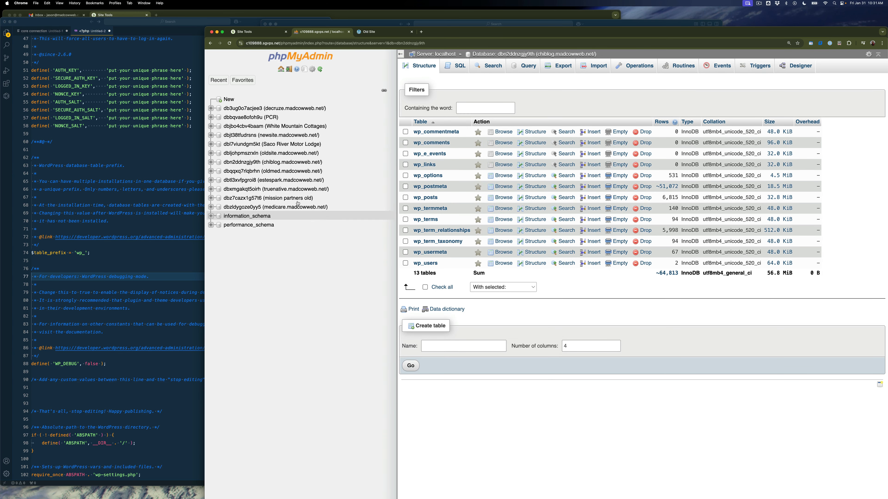
left_click(244, 171)
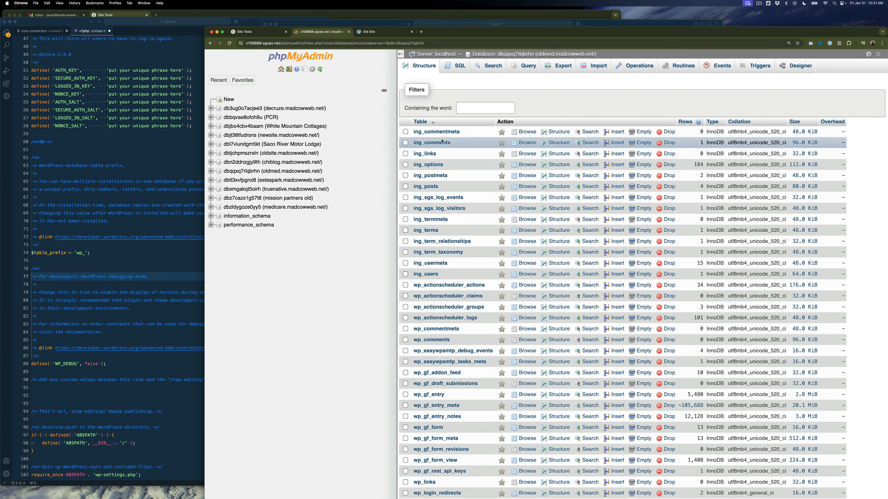
scroll(441, 190, "down", 5)
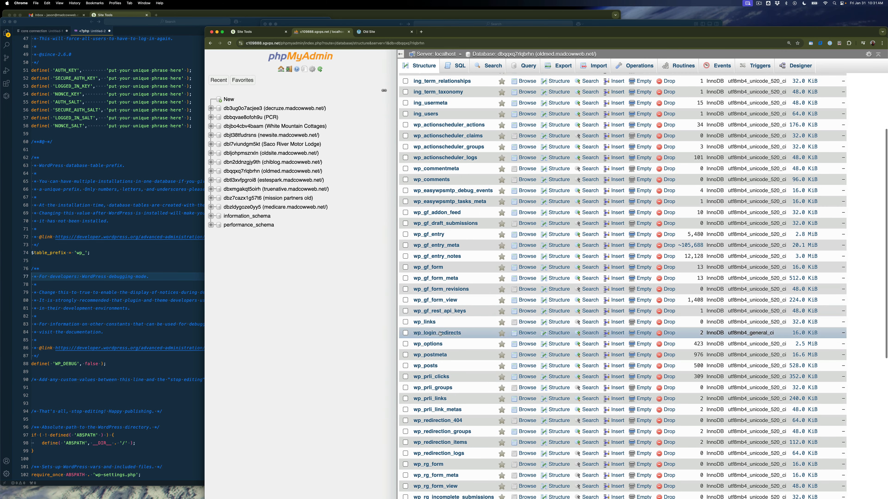
left_click(265, 179)
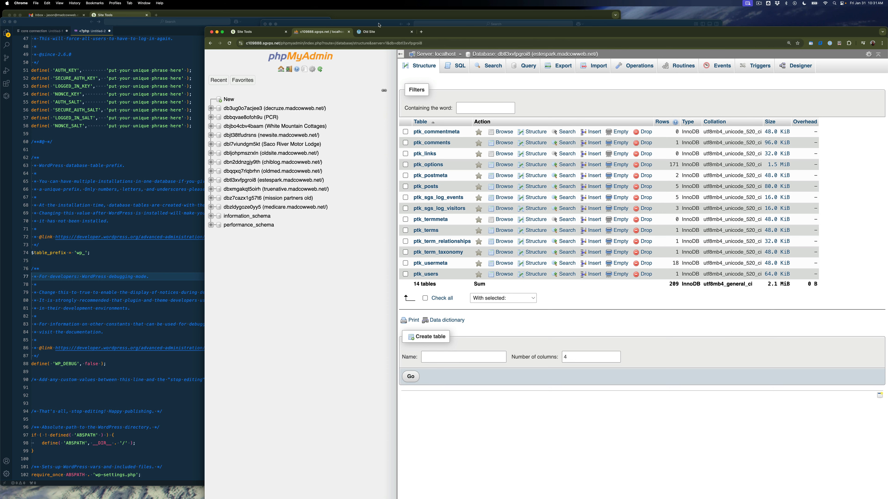
Switch to the code editor and highlight the table prefix lines in the site's config copy and the sample to compare them.
left_click(379, 25)
left_click(351, 243)
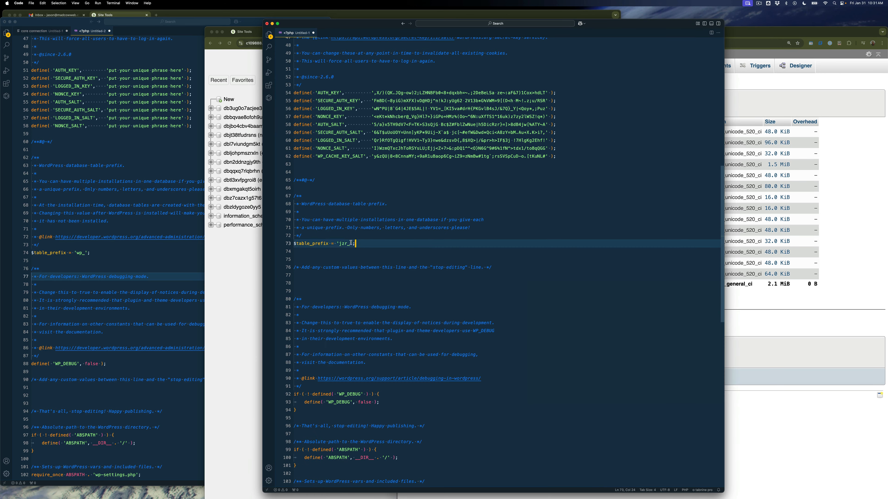
left_click_drag(355, 243, 332, 243)
left_click(90, 253)
left_click_drag(90, 252, 60, 252)
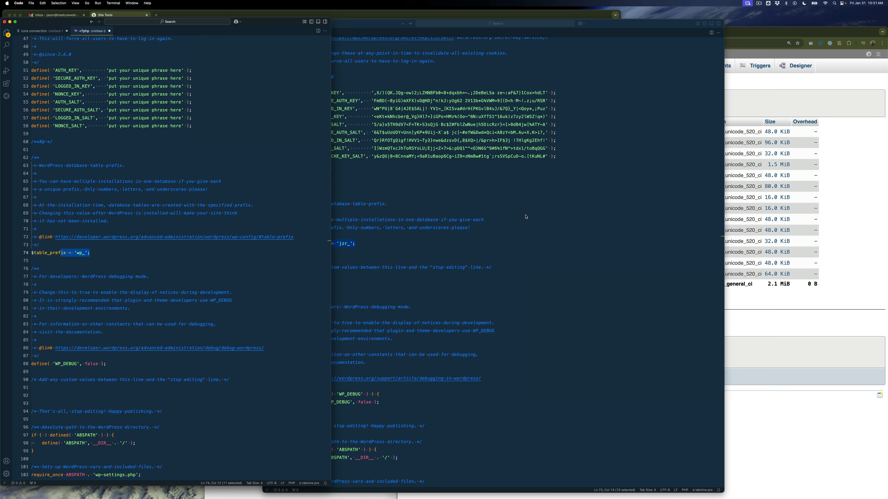
left_click(469, 228)
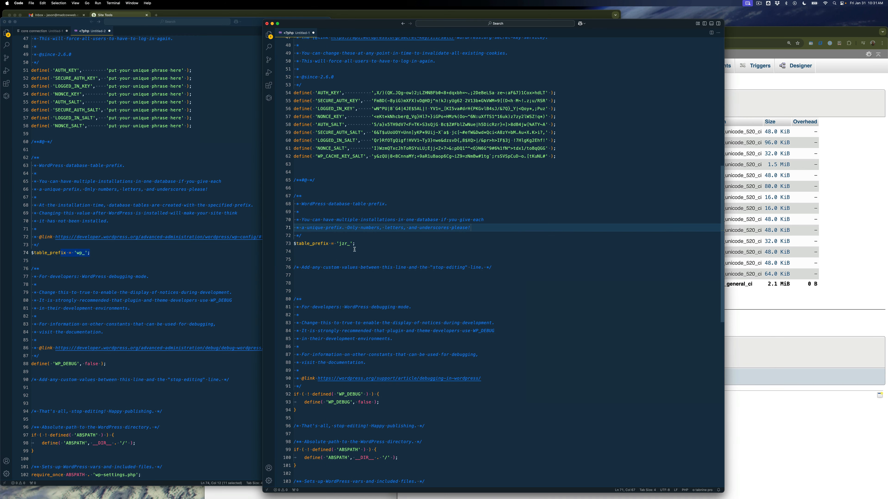
left_click_drag(354, 249, 324, 237)
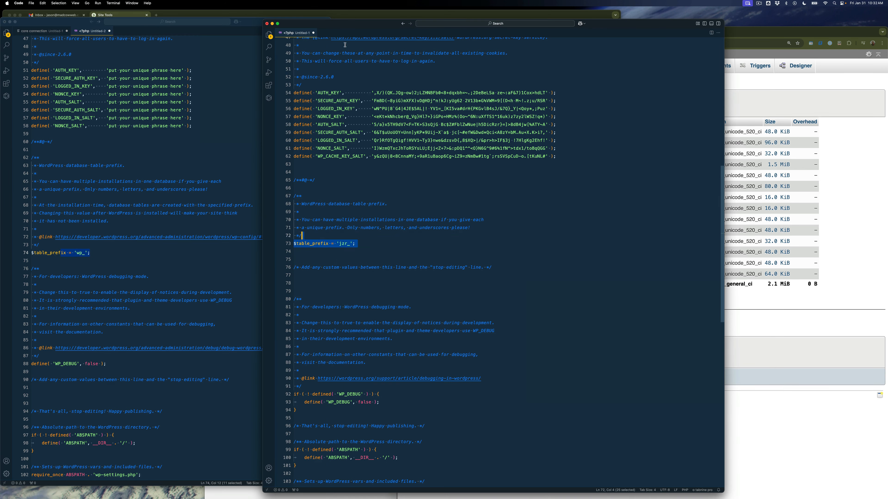
Discard the unsaved copy of the site's config file and close its editor window.
key("super+w")
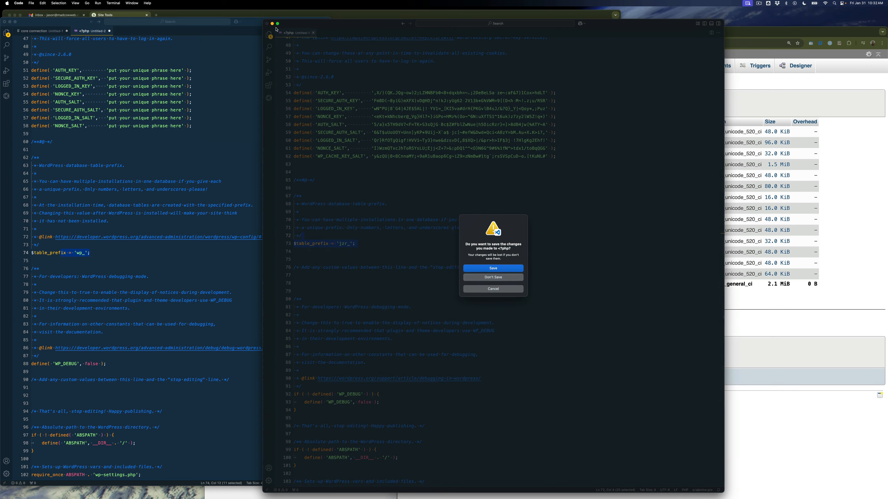
left_click(502, 278)
left_click(266, 24)
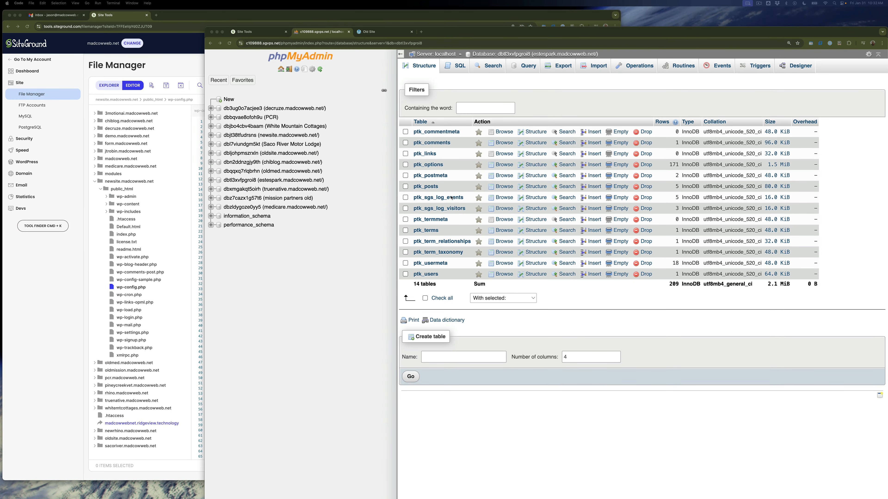
Clear the text selection in the File Manager's wp-config.php and place the MySQL Manager browser window beside it.
left_click(112, 205)
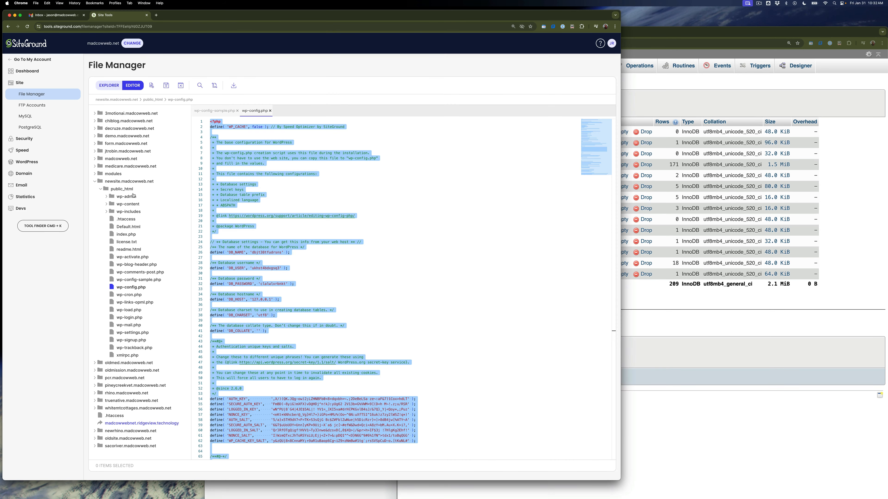
left_click(240, 189)
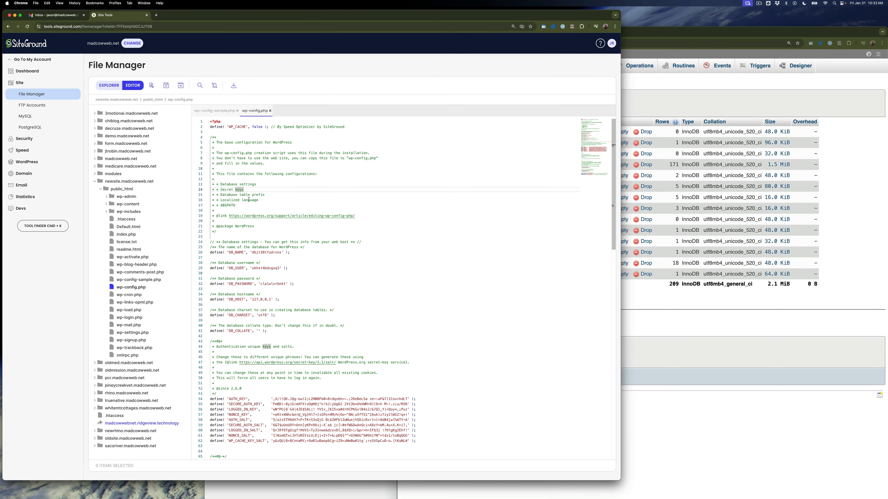
key("super+grave")
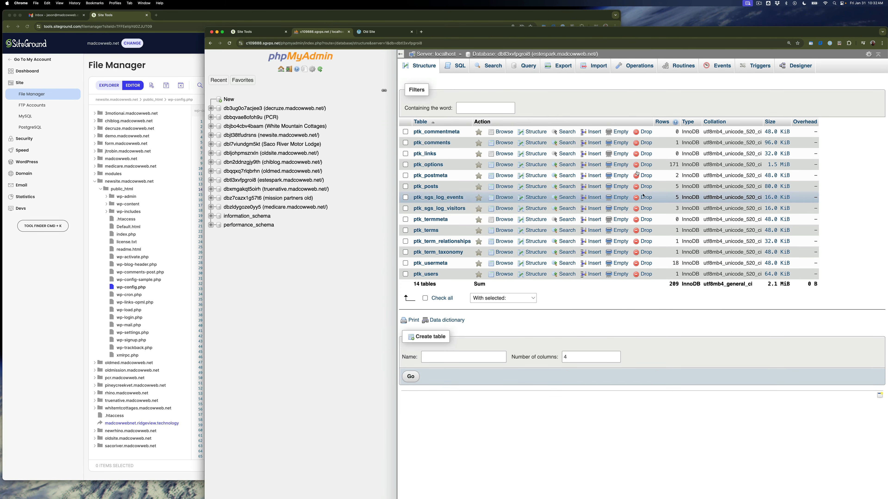
left_click(246, 31)
mouse_move(457, 31)
left_mouse_down()
mouse_move(478, 29)
mouse_move(445, 22)
mouse_move(455, 14)
left_mouse_up()
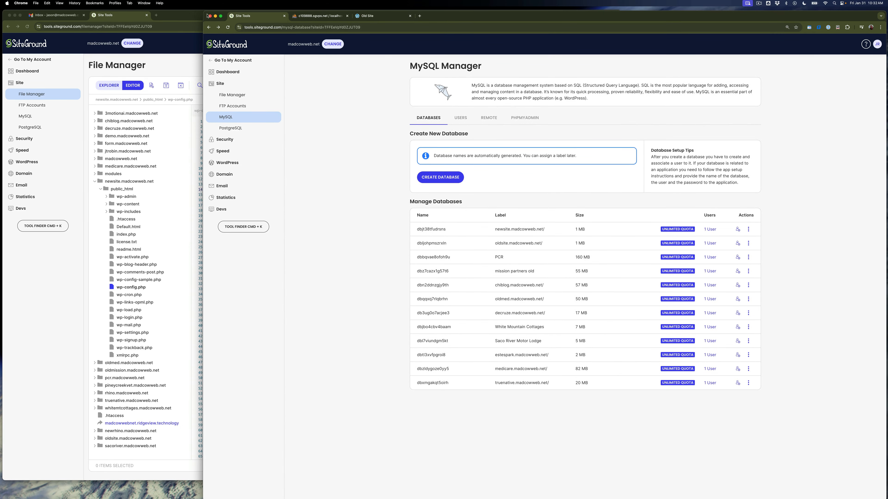
left_click_drag(203, 11, 446, 12)
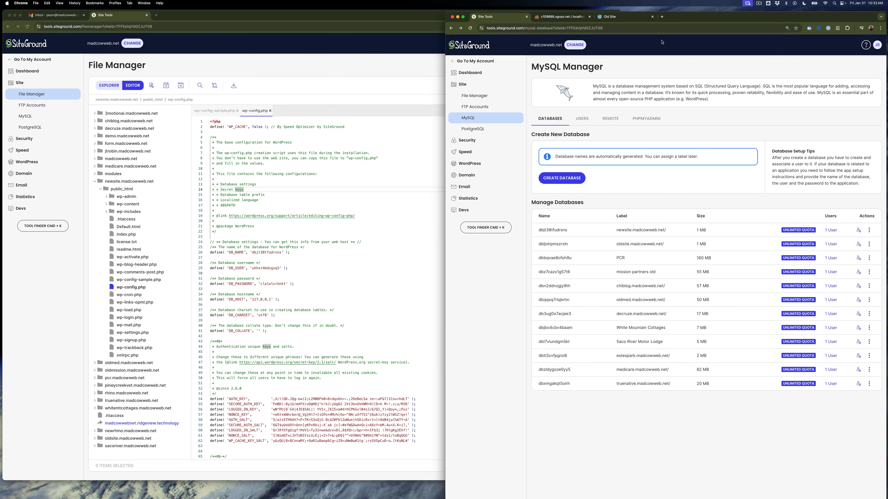
Create a new MySQL database and copy its generated name to line 1 of a blank file in the code editor.
left_click(529, 178)
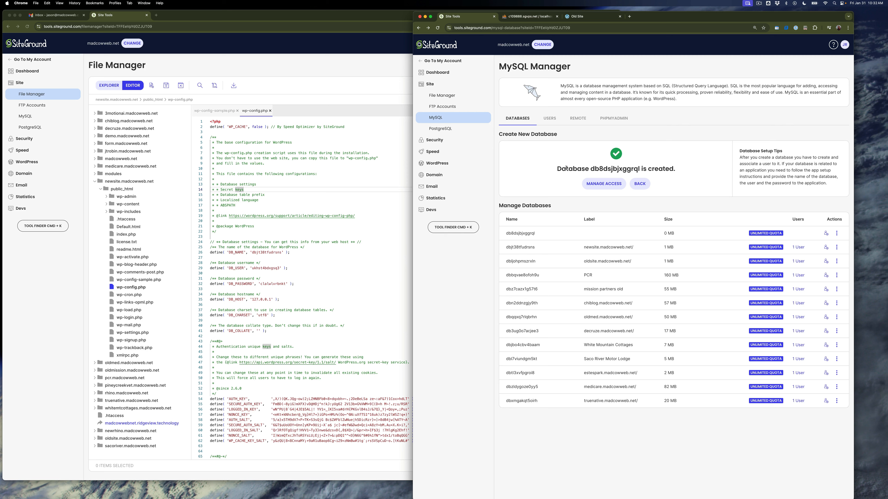
left_click_drag(566, 169, 676, 171)
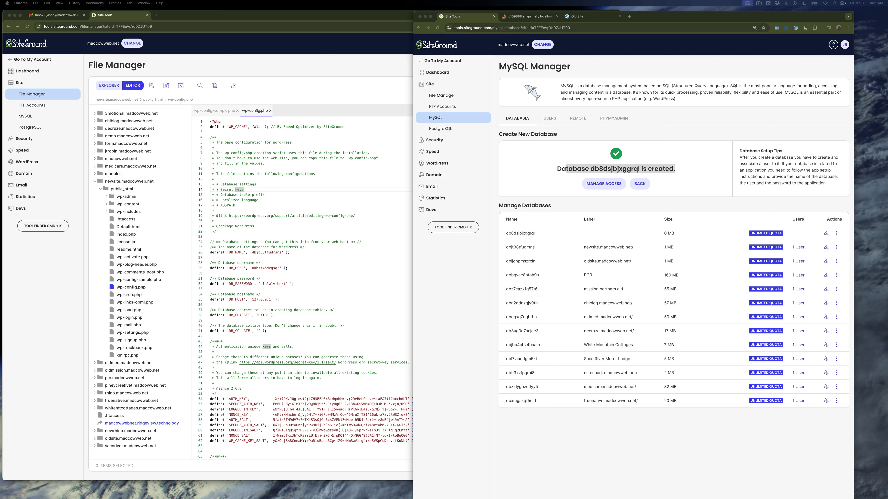
left_click_drag(1, 185, 93, 90)
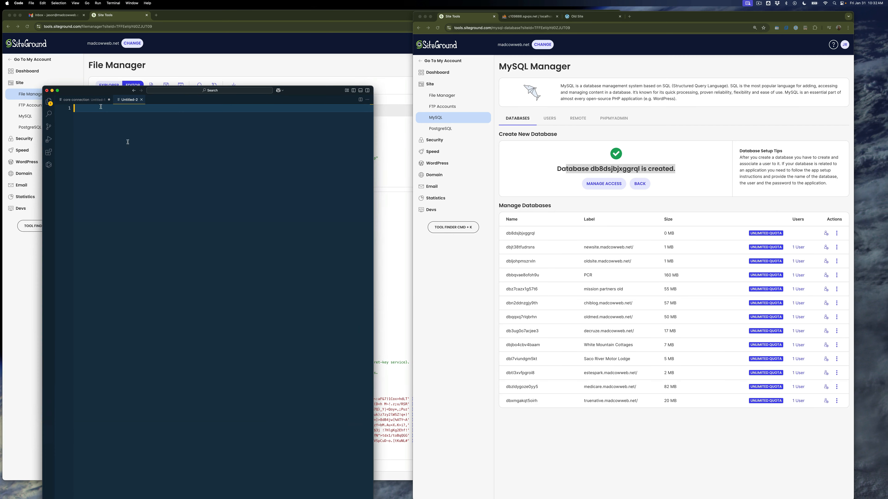
double_click(599, 170)
key("super+c")
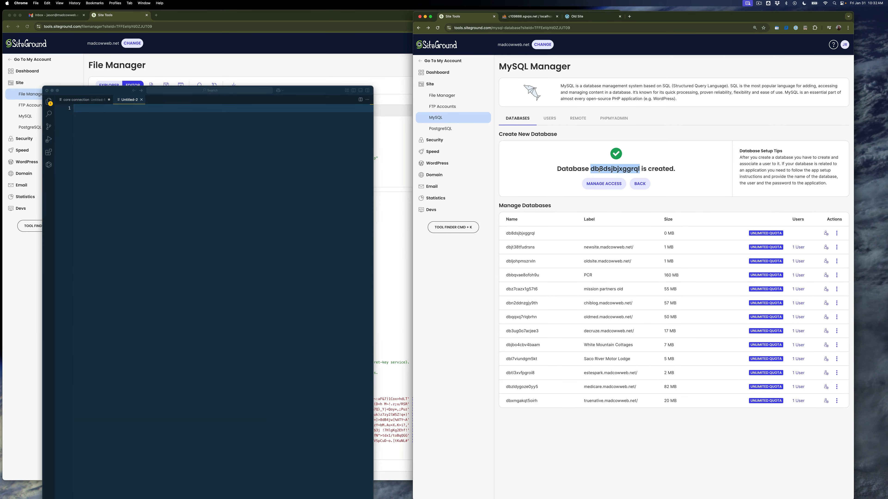
left_click(234, 179)
key("super+v")
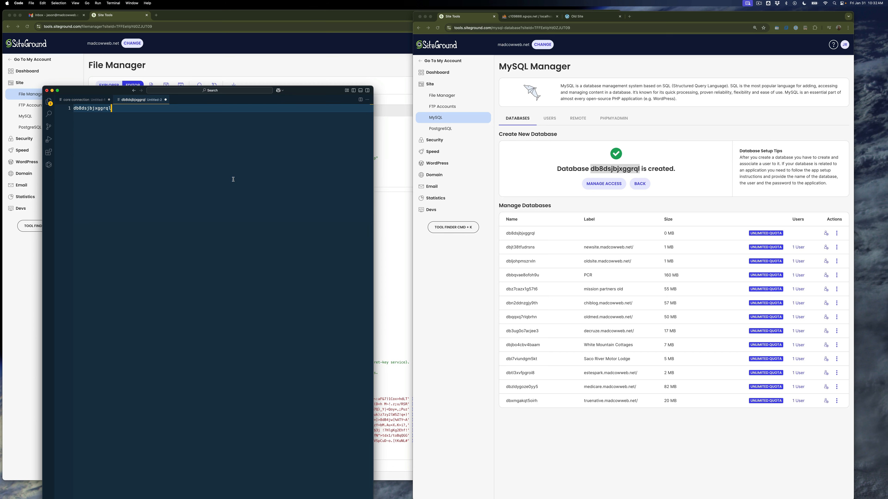
Add seven empty lines below the database name in the notes file.
key("Return")
key("Return")
key("Return")
key("Return")
key("Return")
key("Return")
key("Return")
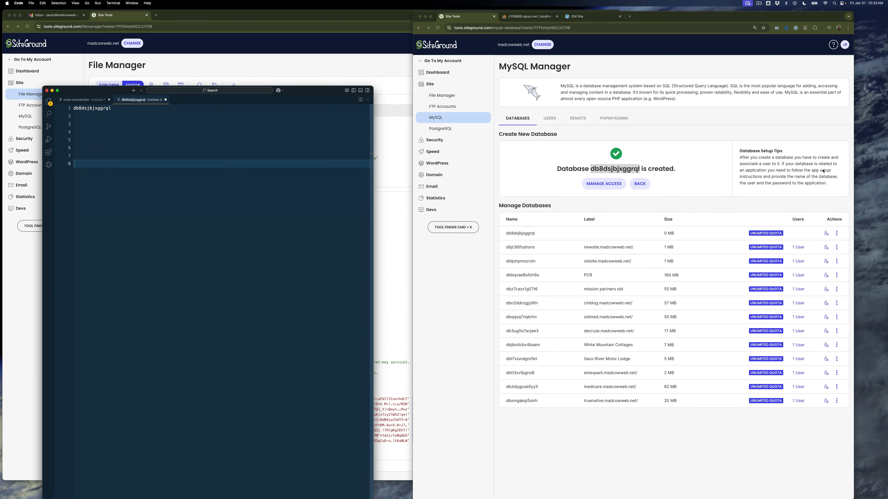
left_click(609, 203)
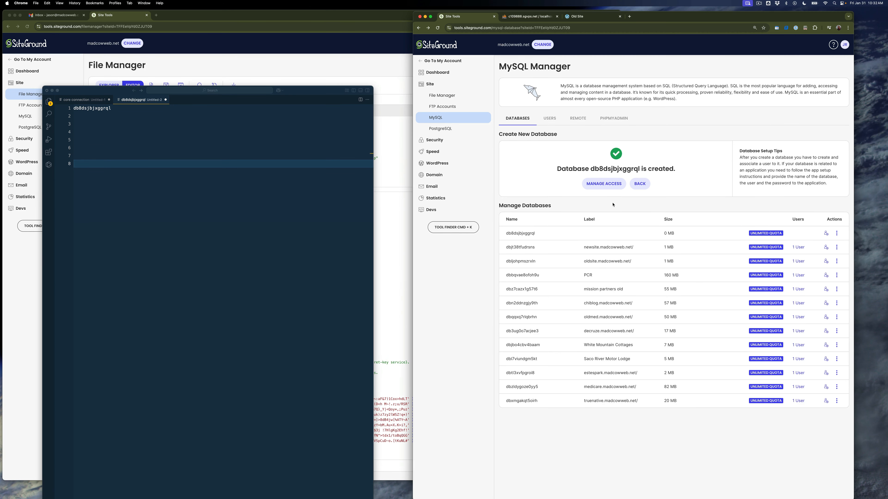
left_click(605, 186)
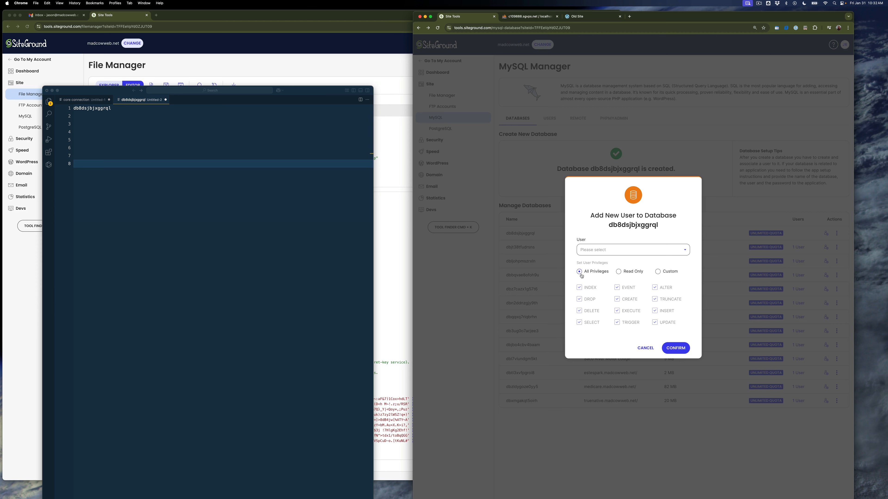
left_click(601, 253)
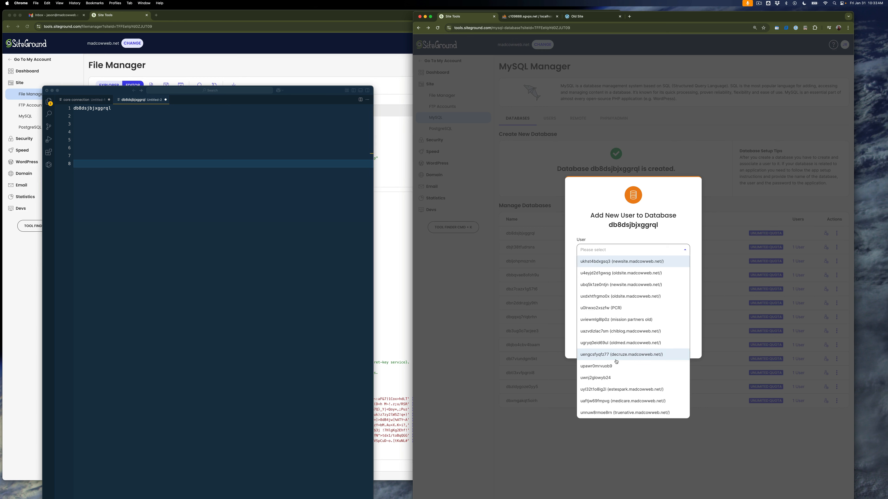
left_click(590, 222)
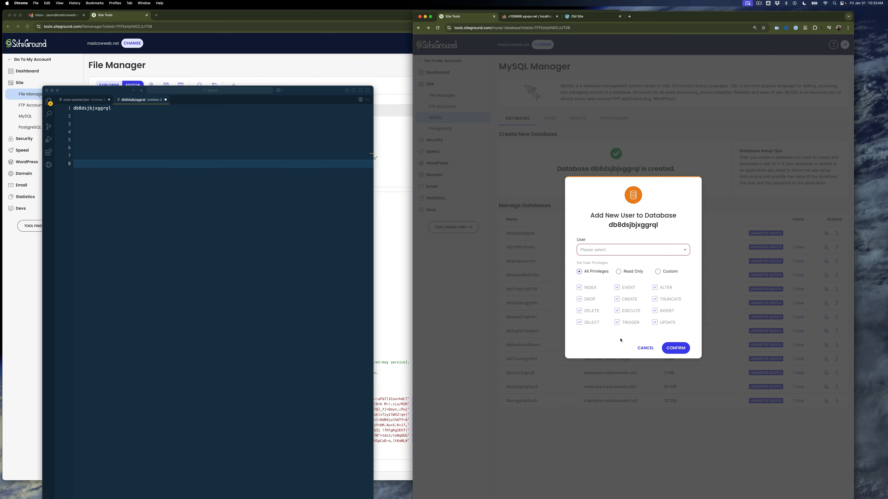
left_click(645, 347)
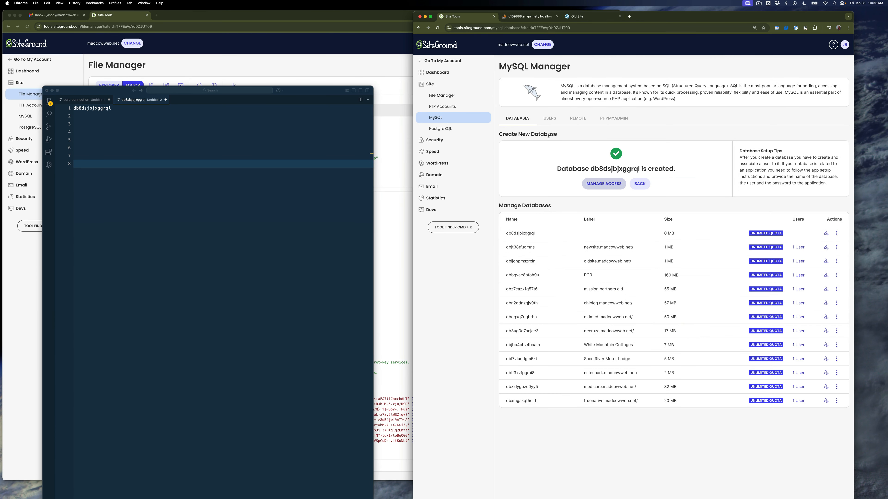
Create a new MySQL user and copy its generated username to line 3 of the notes file.
left_click(550, 119)
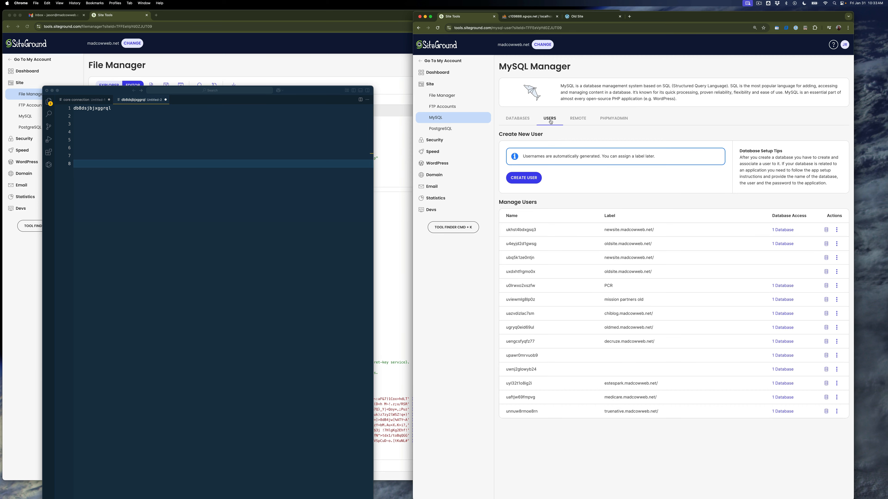
left_click(523, 178)
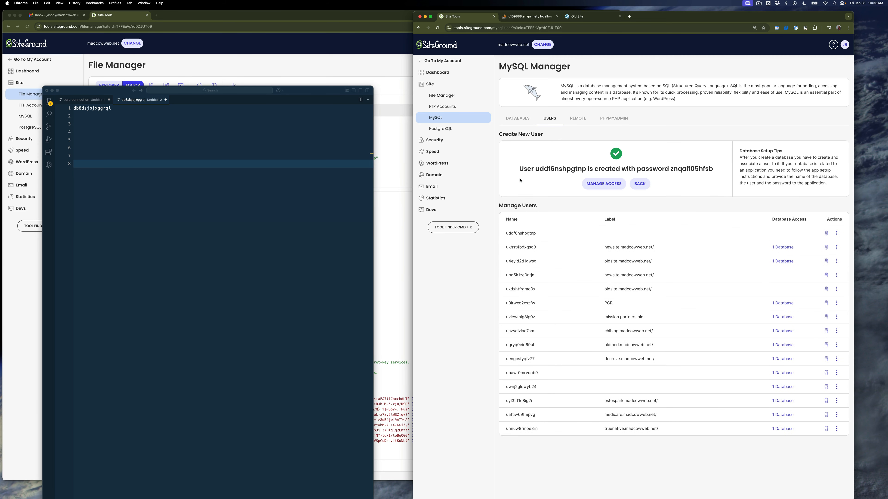
left_click_drag(530, 170, 715, 168)
left_click(534, 171)
double_click(557, 168)
key("super+c")
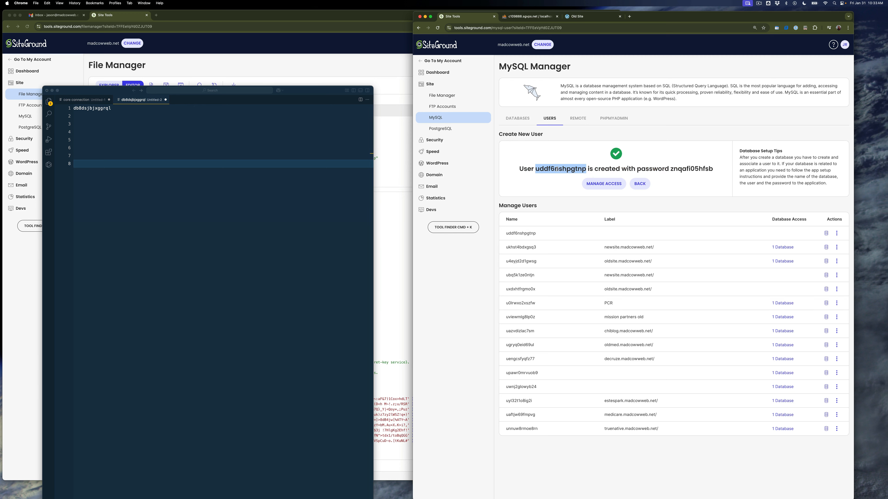
left_click(98, 124)
key("super+v")
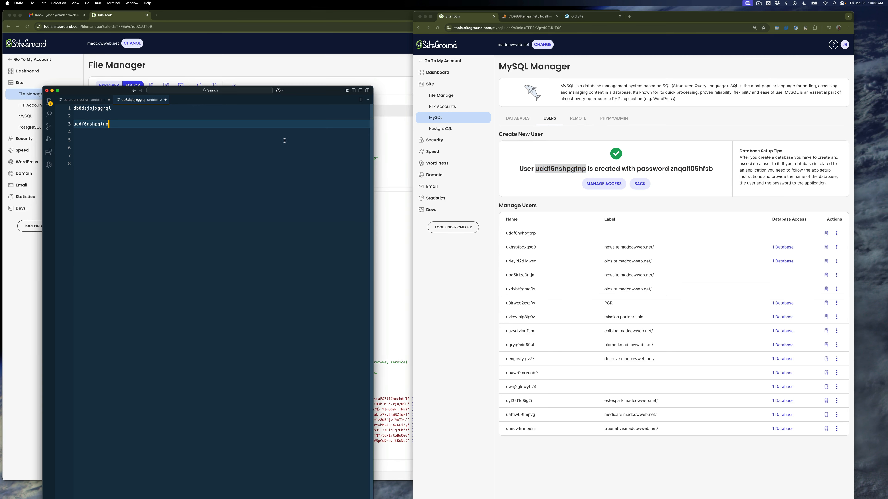
Copy the new MySQL user's password to line 5 of the notes file.
double_click(688, 169)
key("super+c")
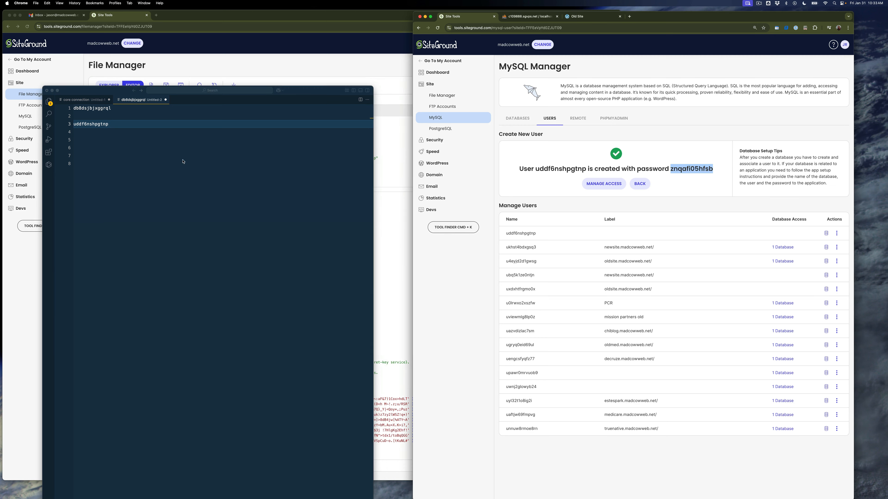
left_click(89, 141)
key("super+v")
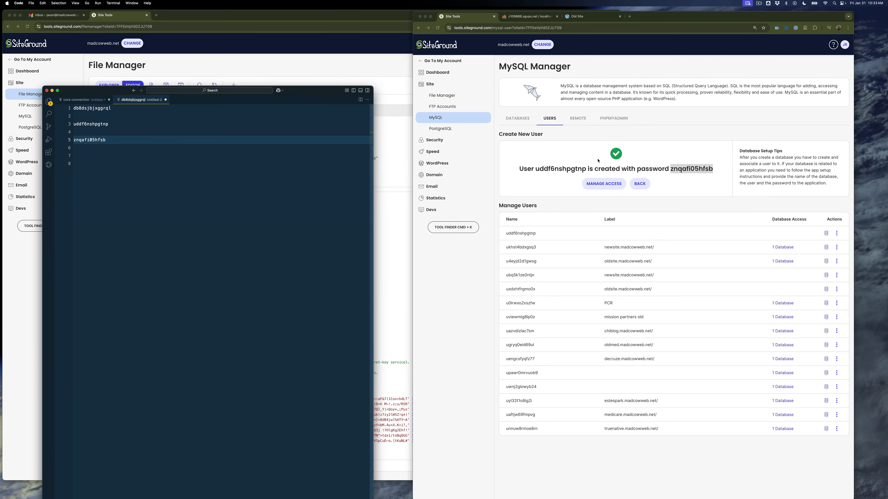
Give the newly created MySQL user all privileges on the database db8dsjbjxggrql.
left_click(604, 184)
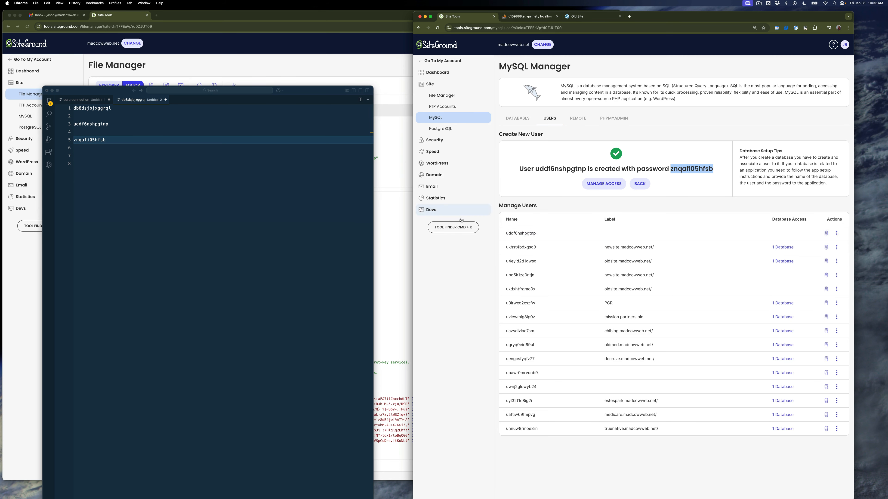
left_click(606, 185)
left_click(604, 250)
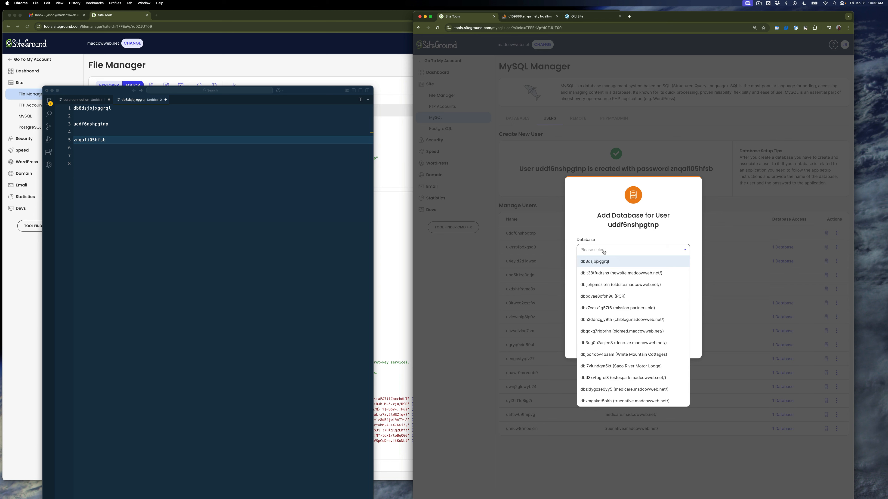
double_click(77, 109)
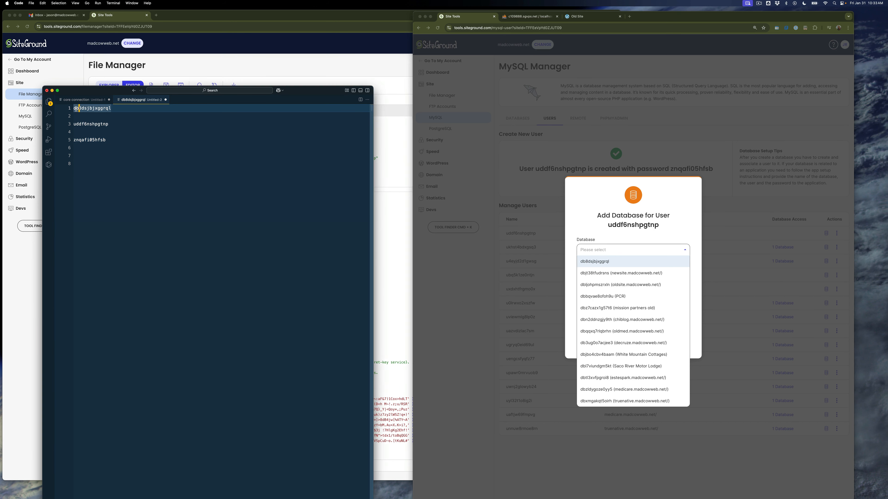
left_click(599, 263)
left_click(598, 262)
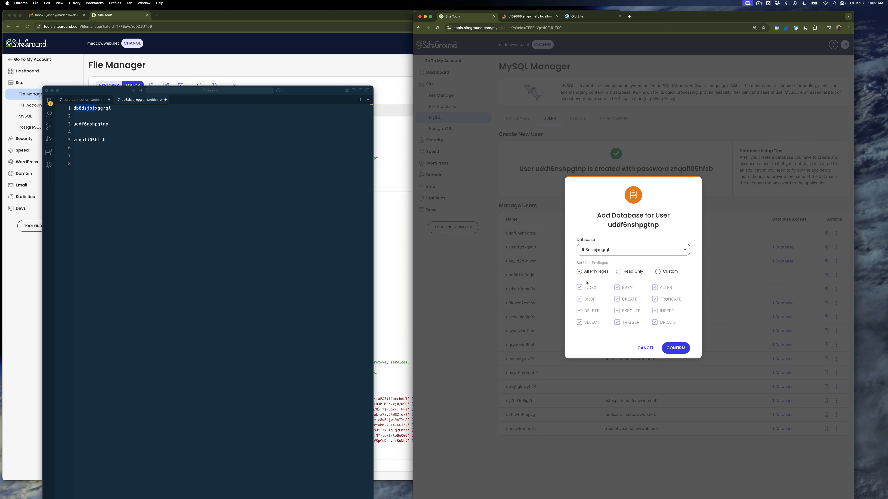
left_click(675, 348)
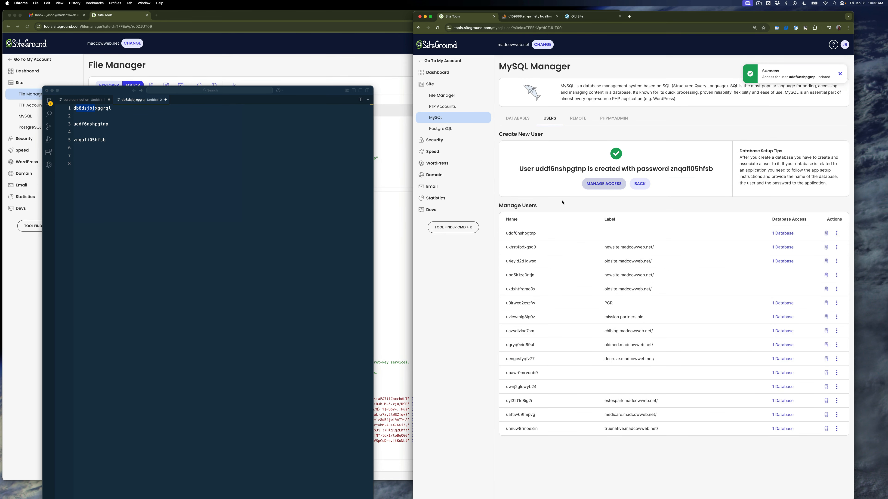
Review the users assigned to database db8dsjbjxggrql against the username on line 3 of the notes file, then close the list.
left_click(517, 119)
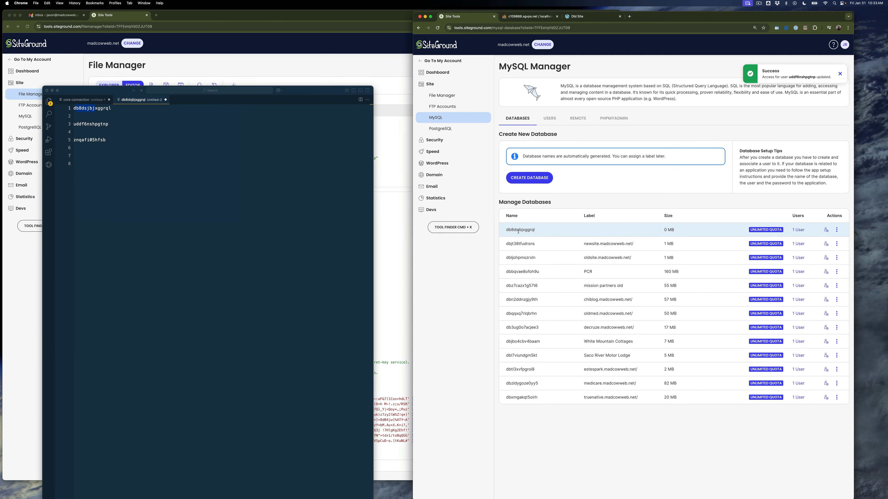
left_click(798, 230)
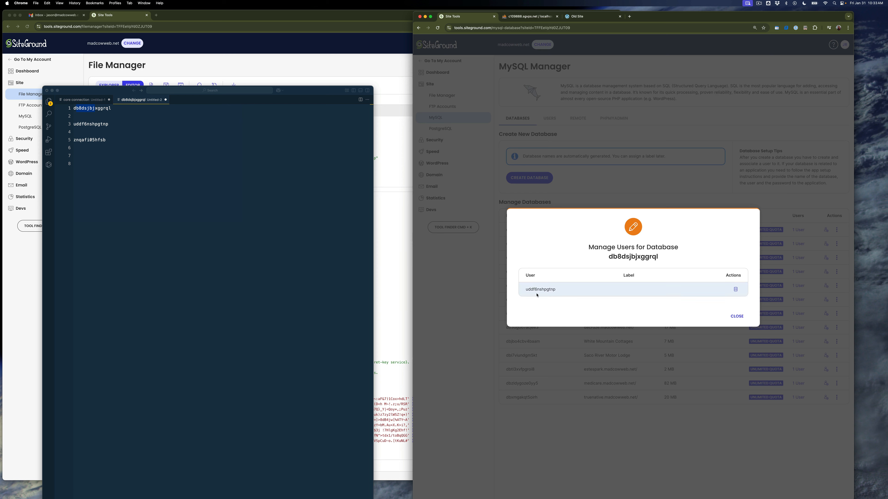
left_click(99, 126)
double_click(77, 125)
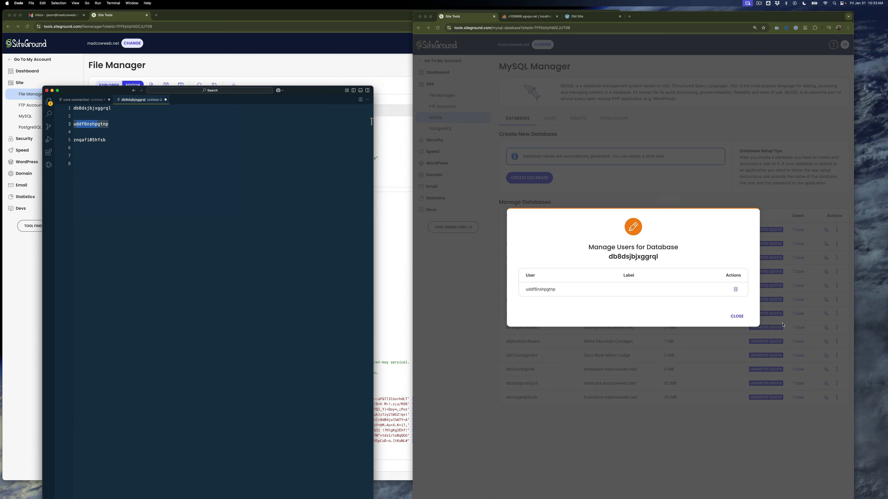
left_click(733, 325)
left_click(736, 315)
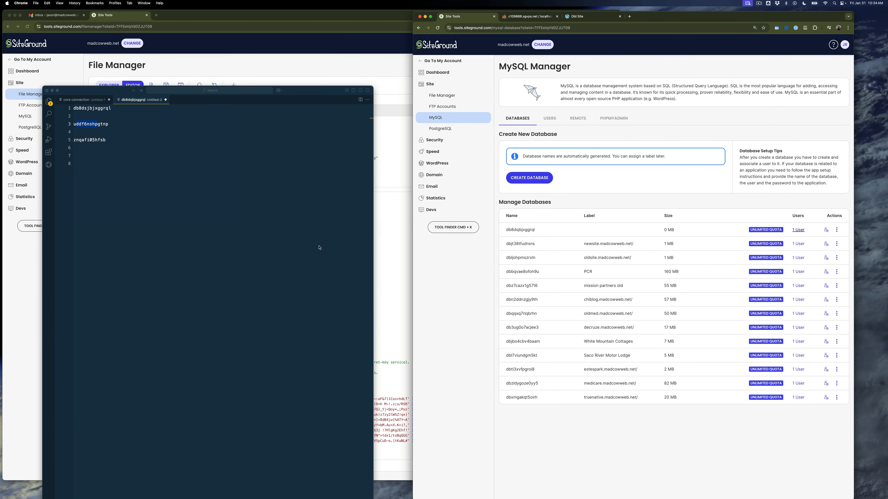
Clear the code editor from view and highlight the database name, user, password and table prefix definitions in the new site's wp-config.php.
left_click(165, 99)
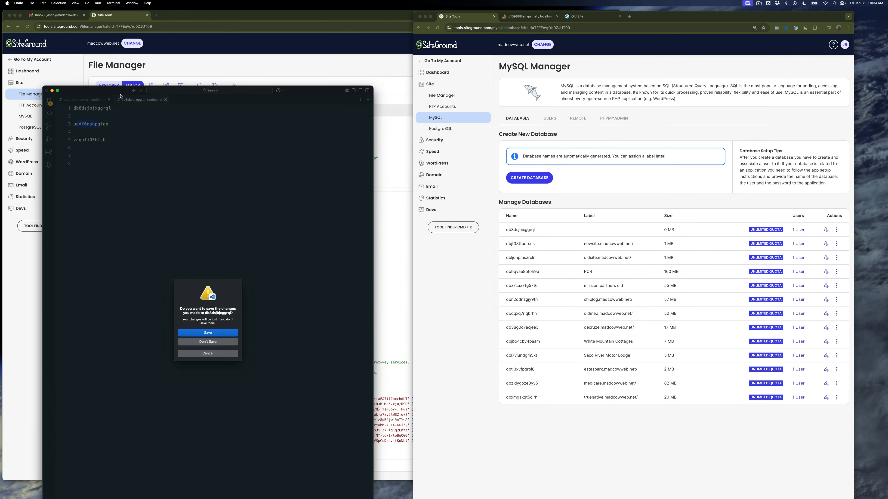
left_click_drag(121, 93, 0, 140)
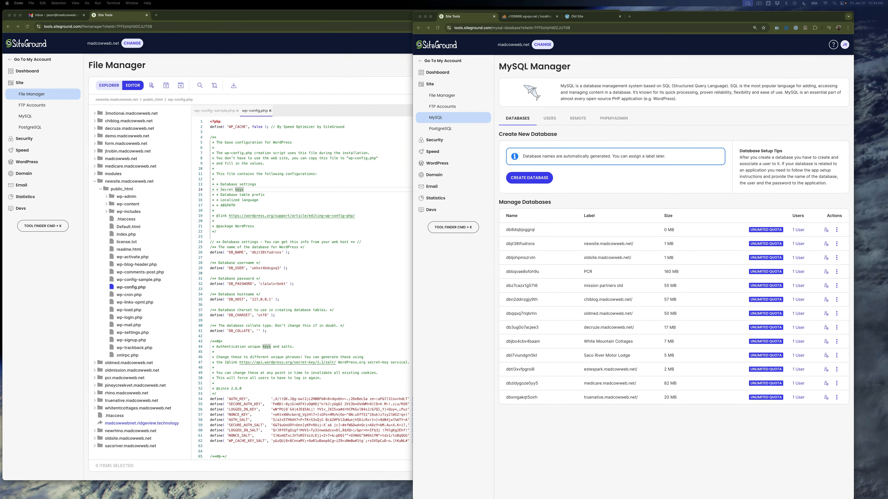
left_click(301, 240)
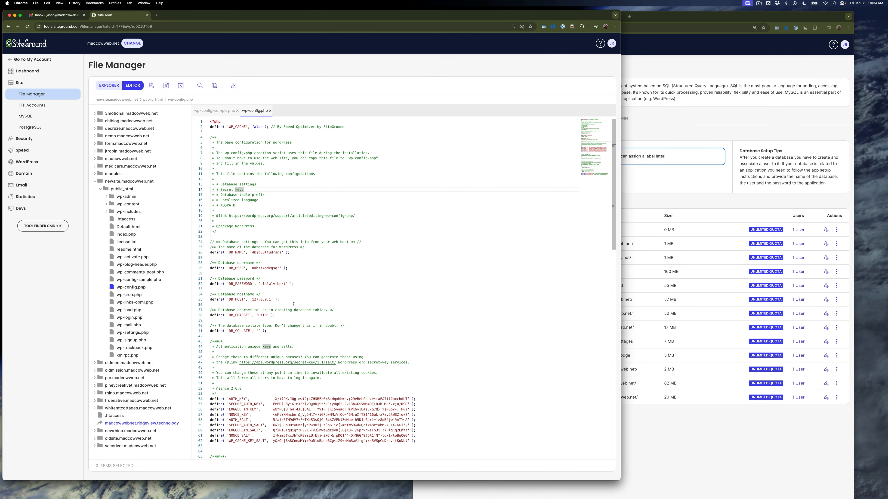
left_click_drag(300, 287, 204, 252)
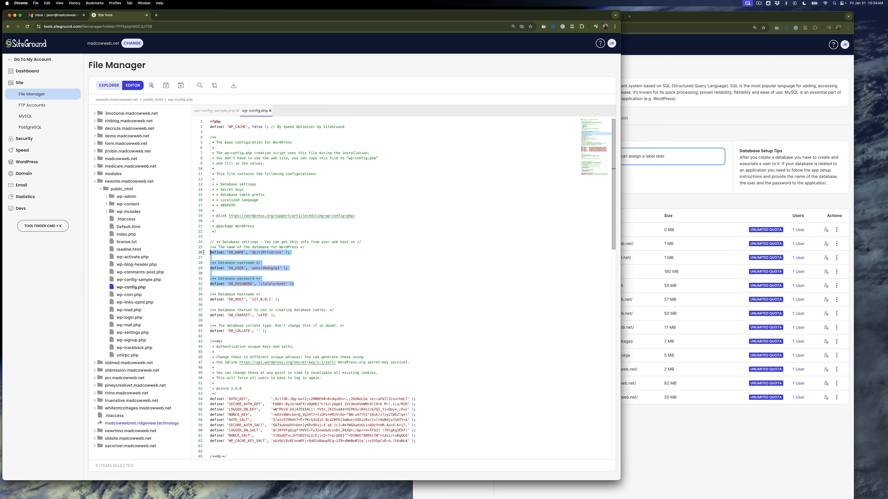
scroll(278, 326, "down", 10)
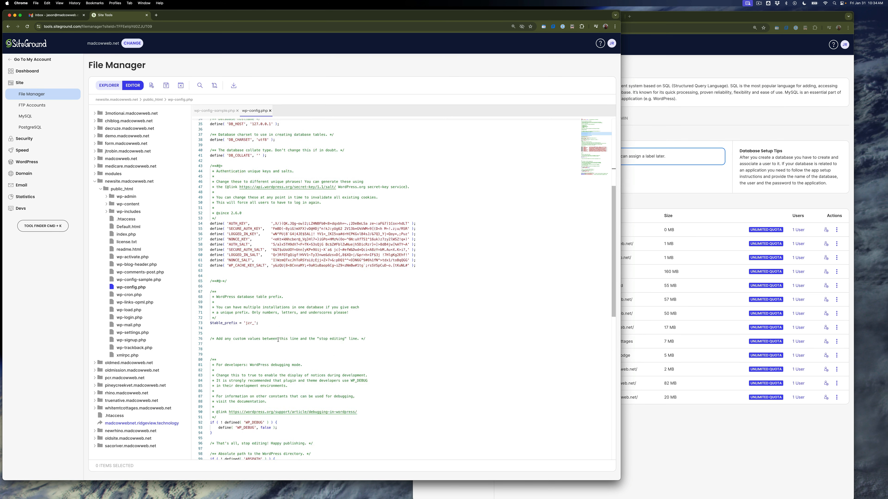
left_click_drag(263, 268, 212, 259)
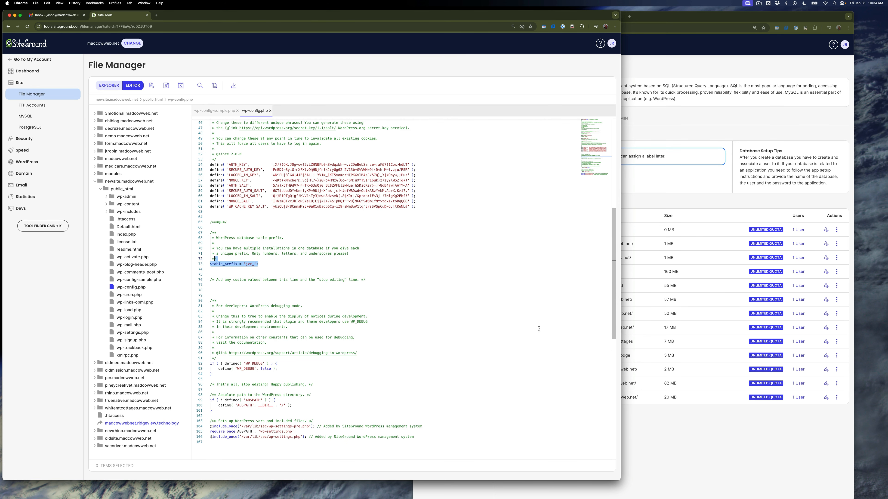
Return to the MySQL Manager and show its phpMyAdmin access page.
left_click(670, 324)
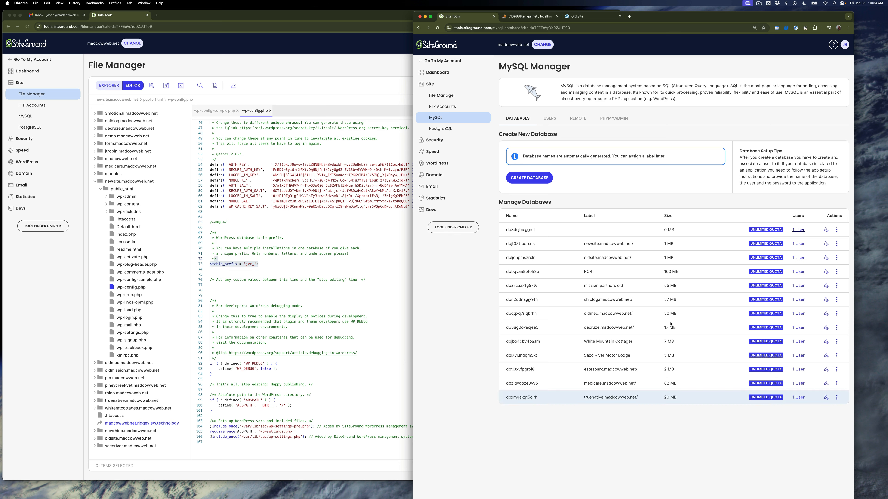
left_click(618, 118)
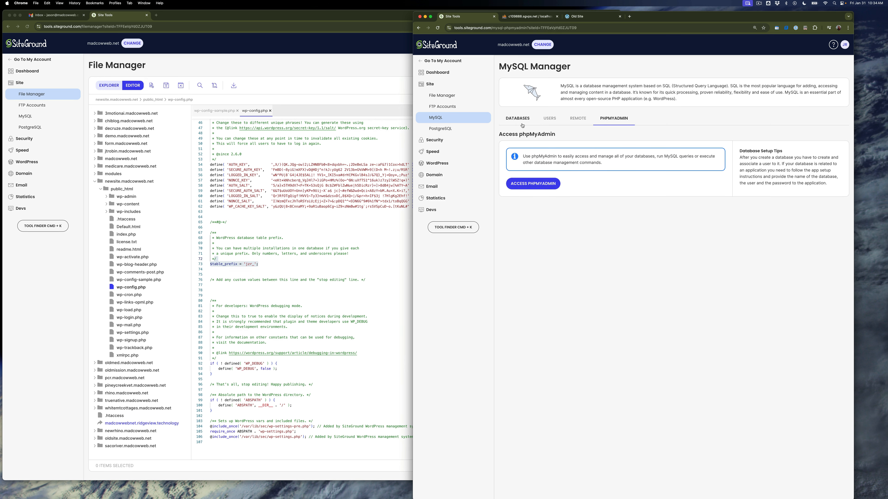